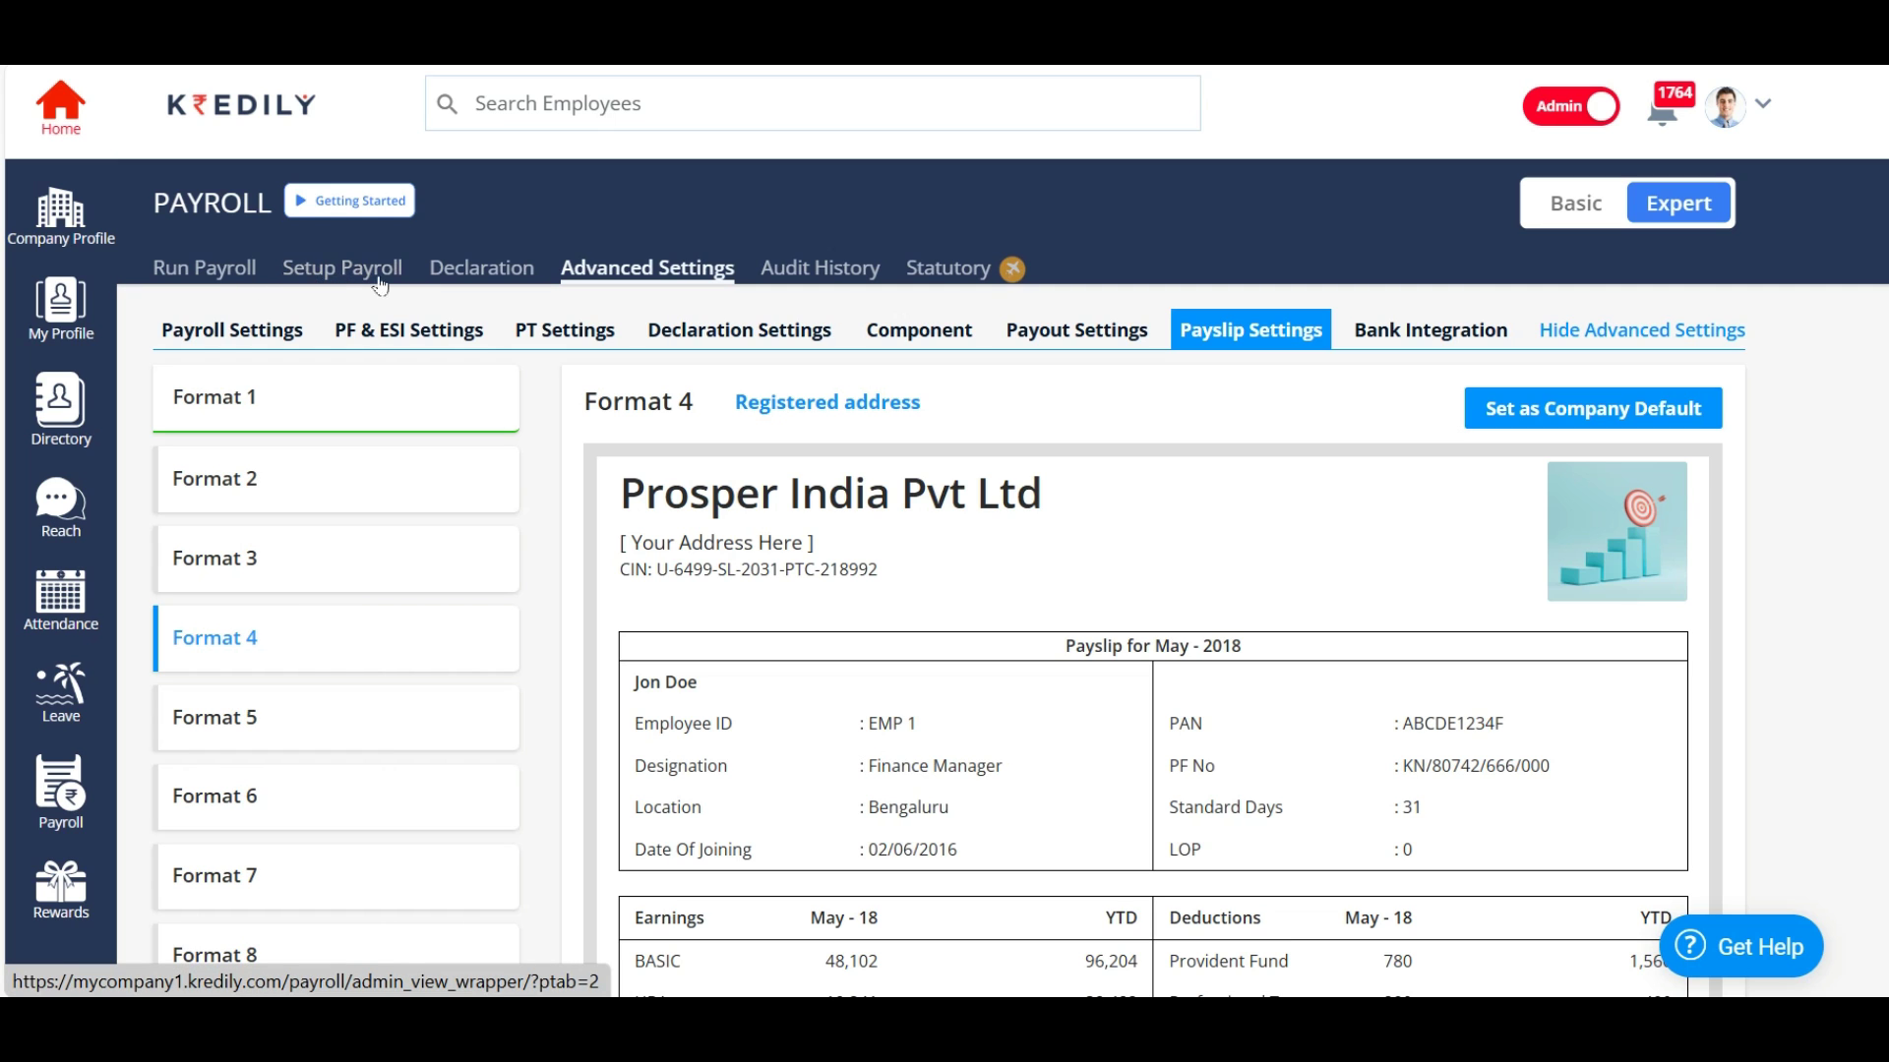
Step: Open Payroll Settings under Setup Payroll to view the 1–31 pay cycle and PF, ESI and Professional Tax settings
left_click(336, 274)
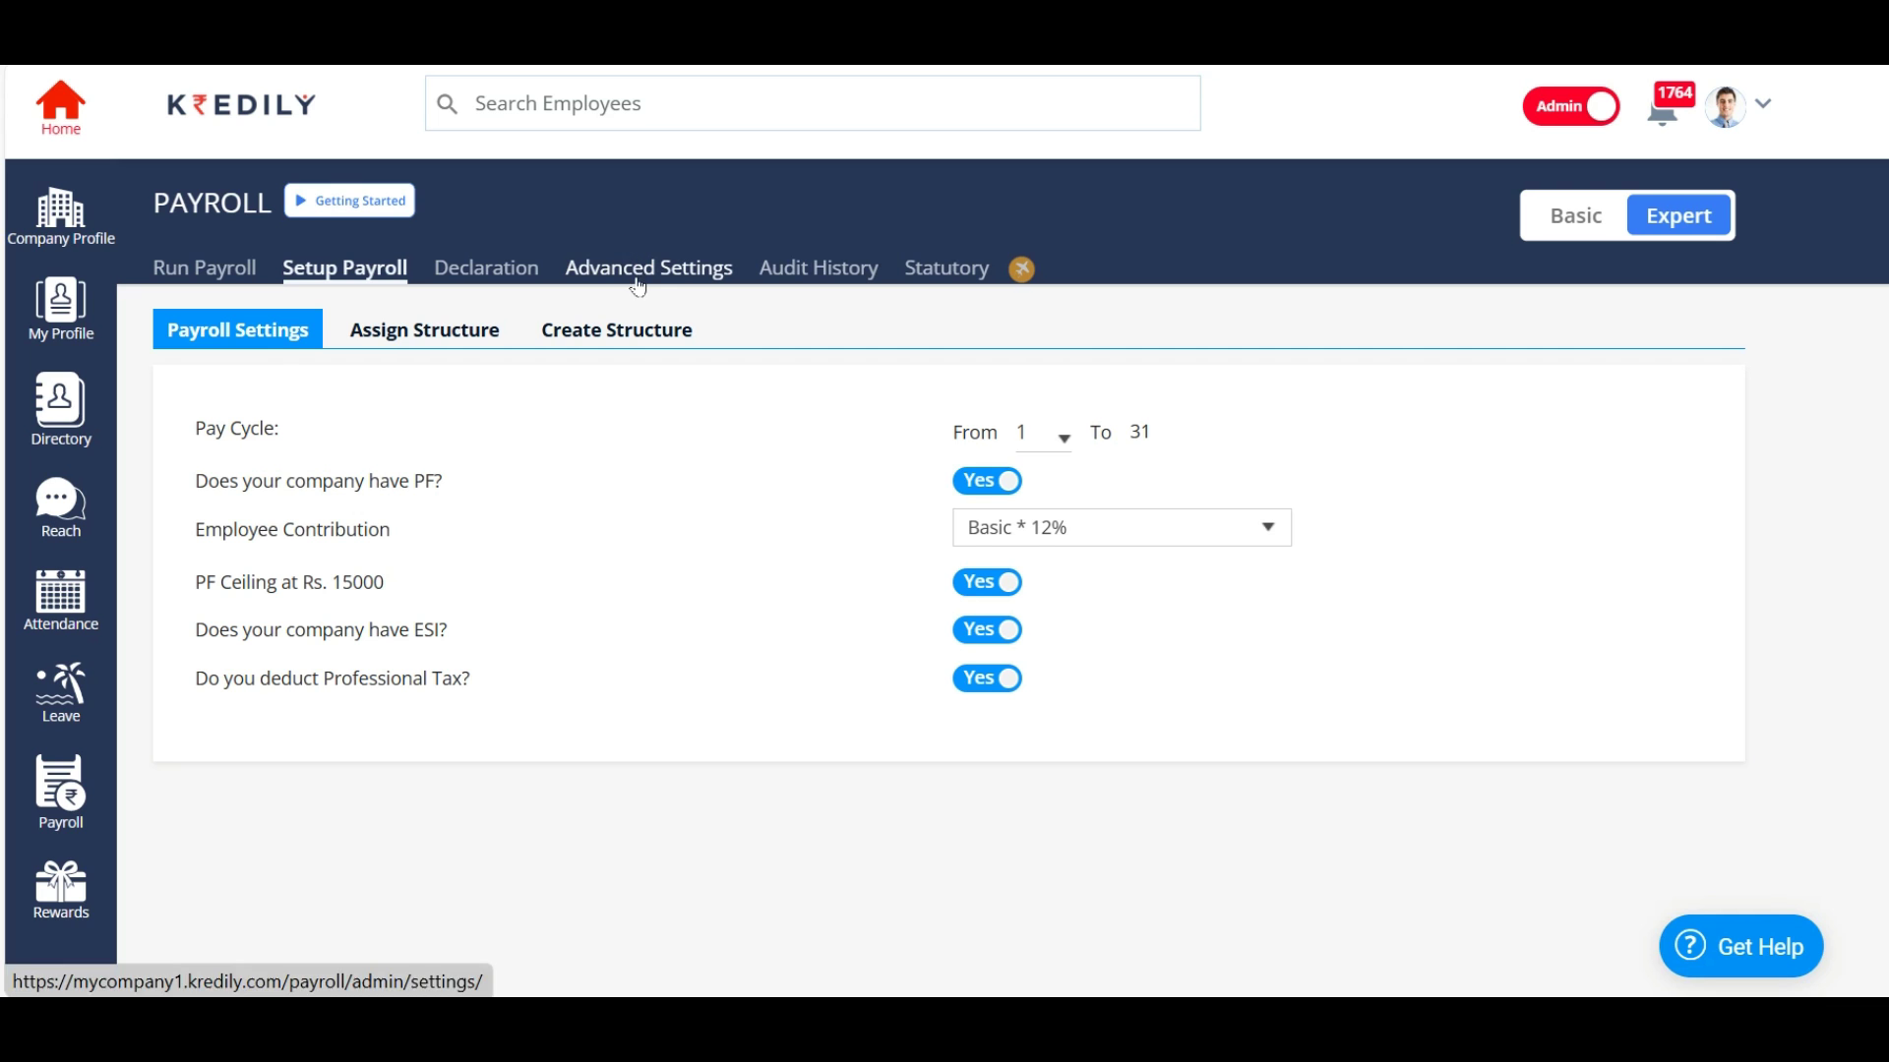
Step: Bring up the list of salary structures under Create Structure
left_click(625, 337)
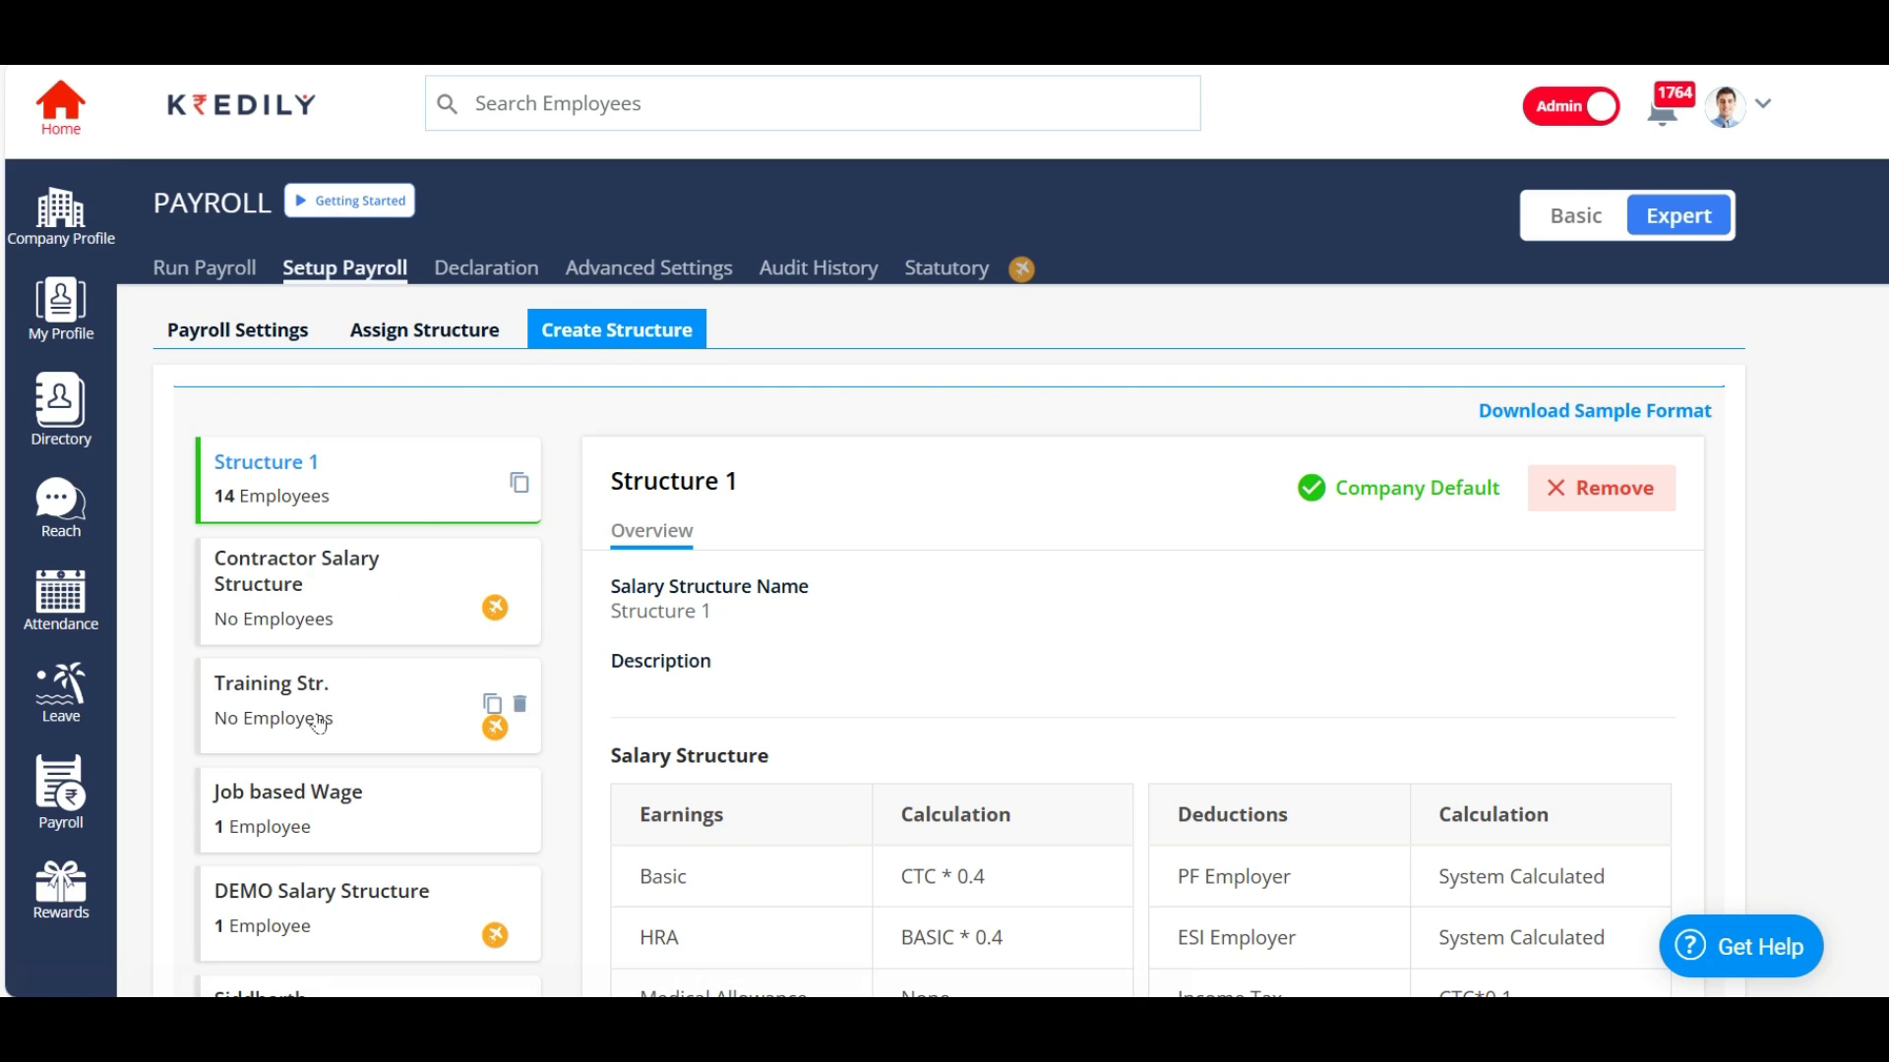
scroll(317, 723, "down", 20)
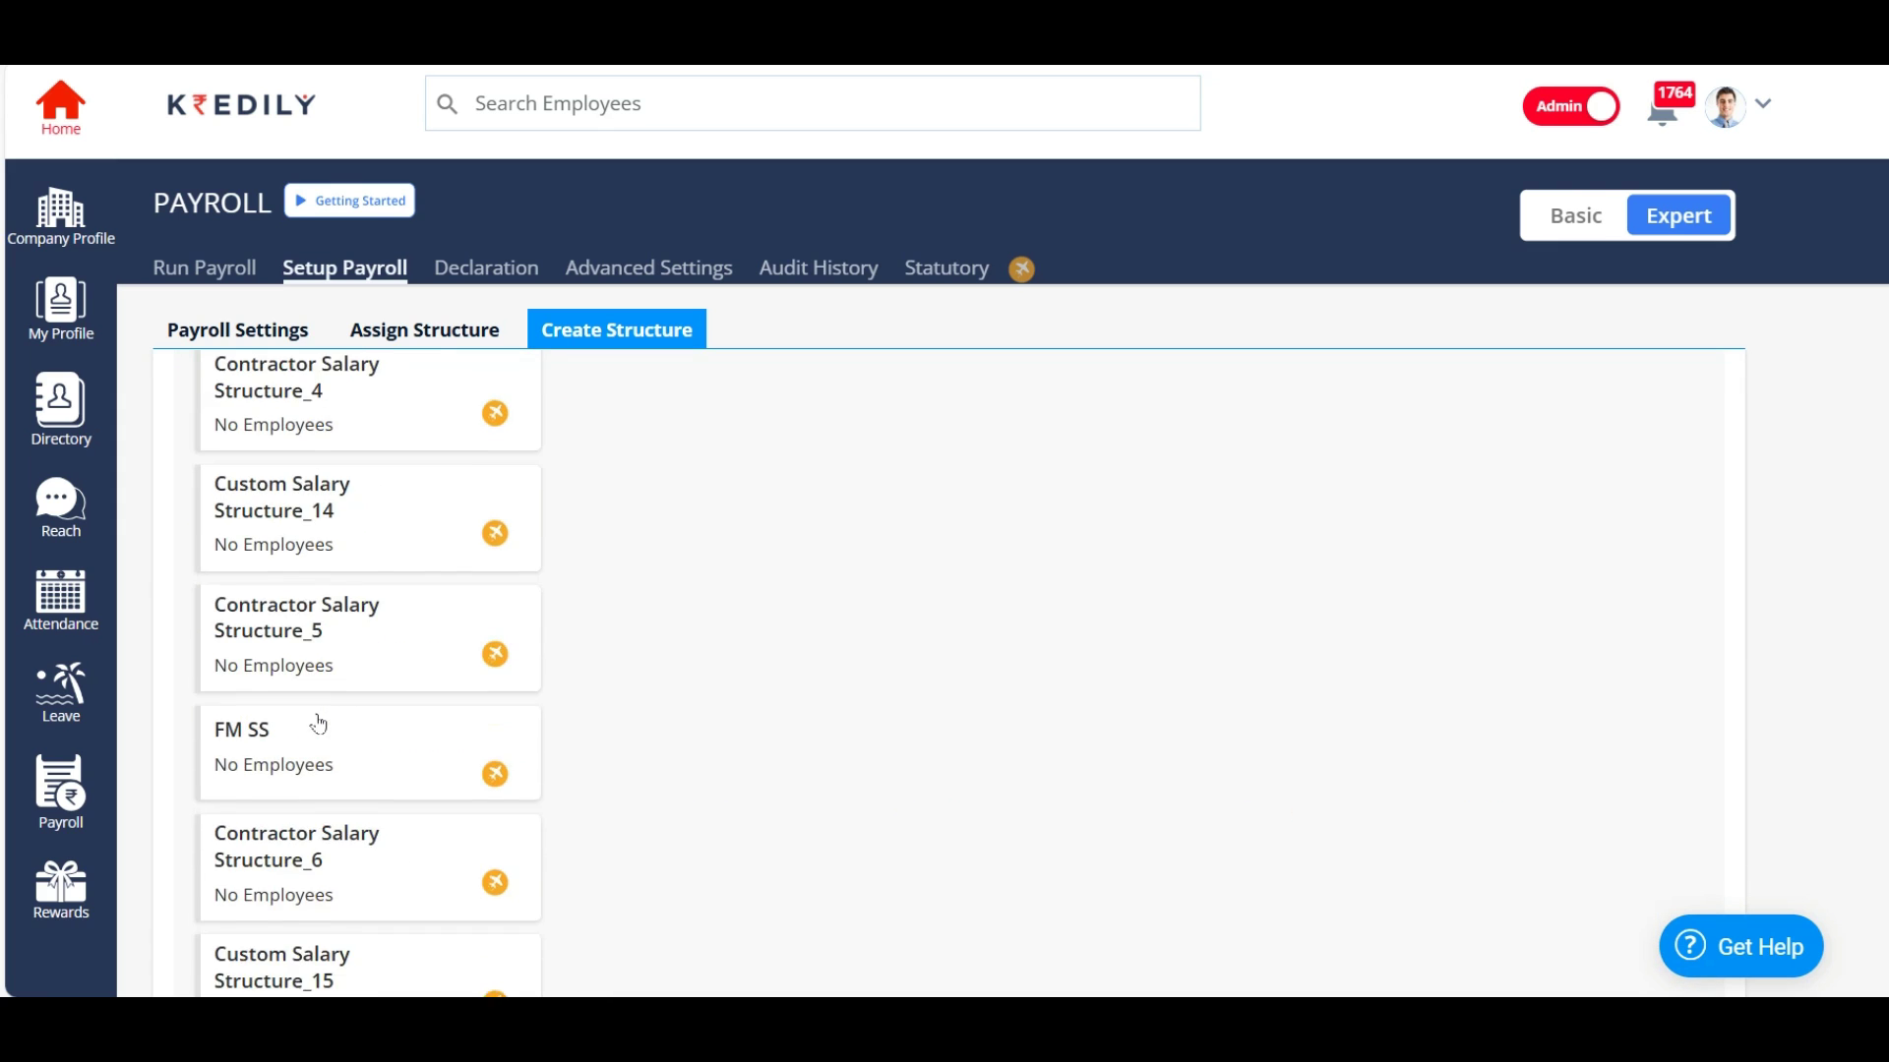
scroll(318, 723, "down", 10)
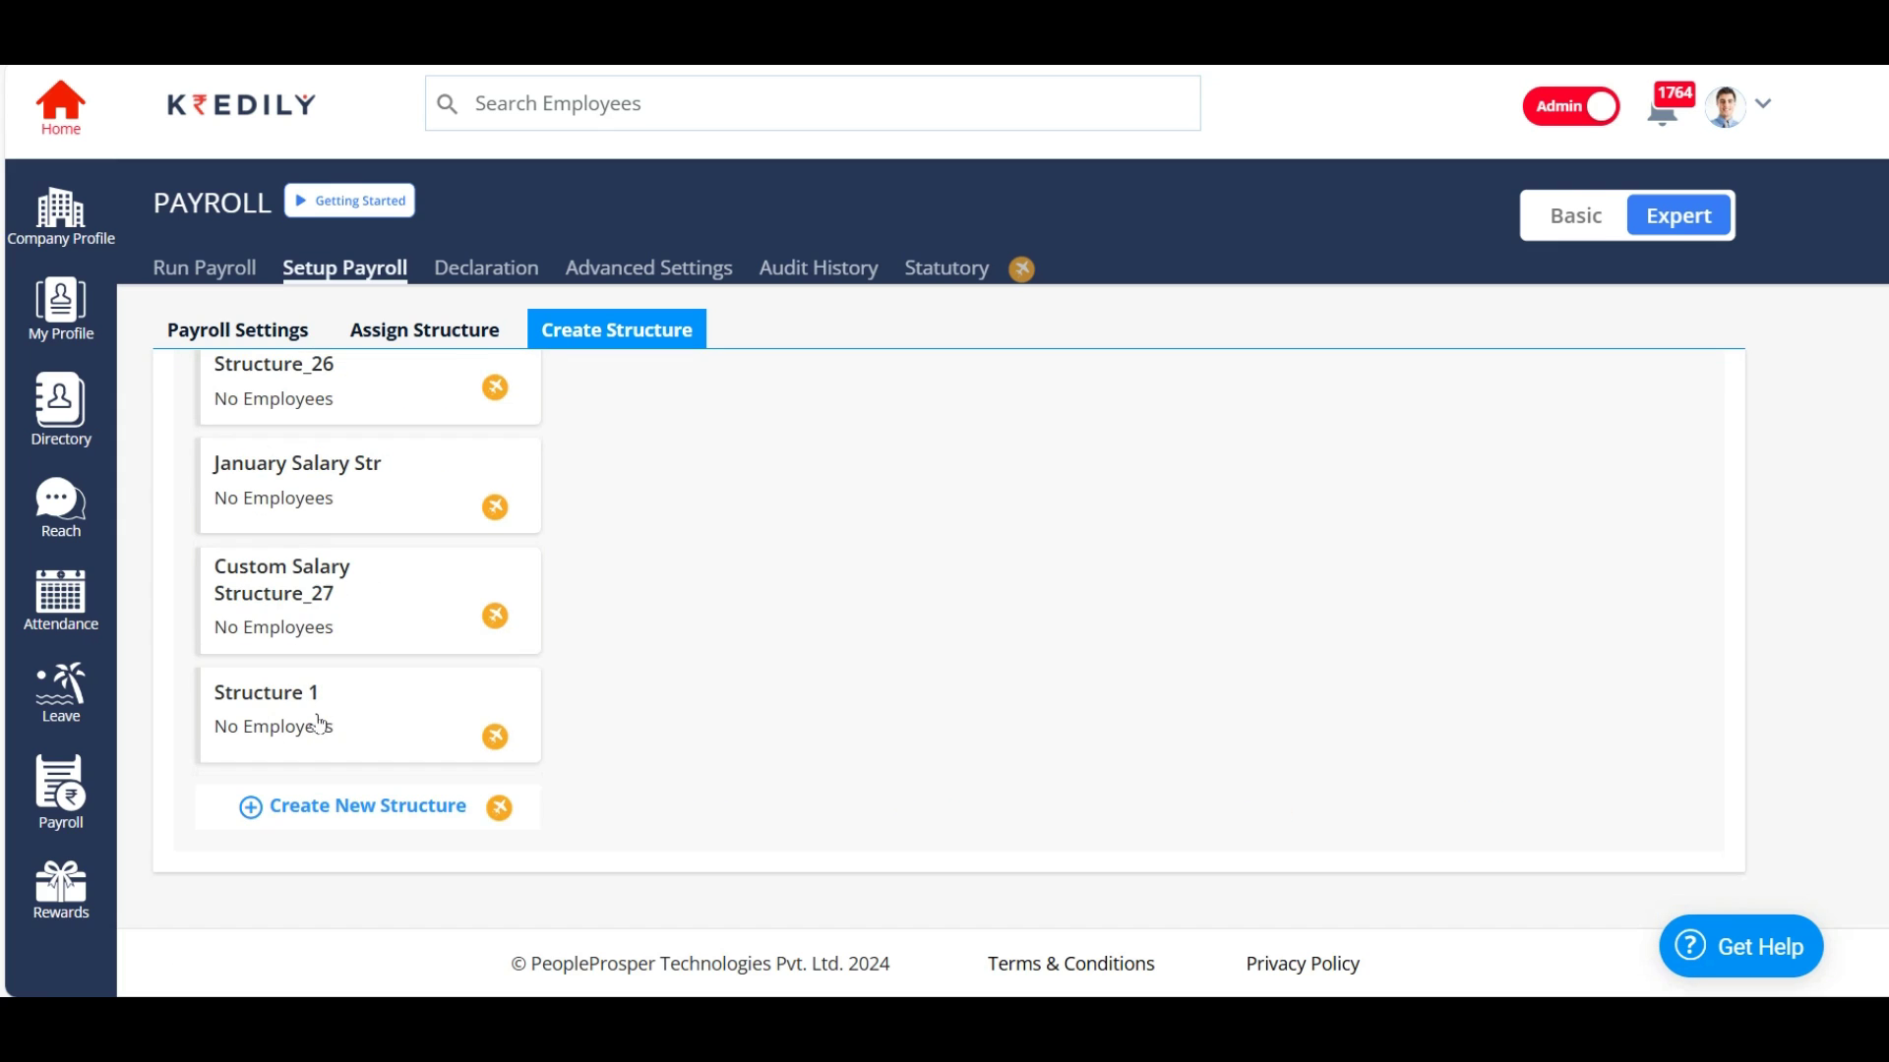
Step: Create a new Regular Structure, Custom Salary Structure_28, with Basic at CTC * 0.4
left_click(346, 810)
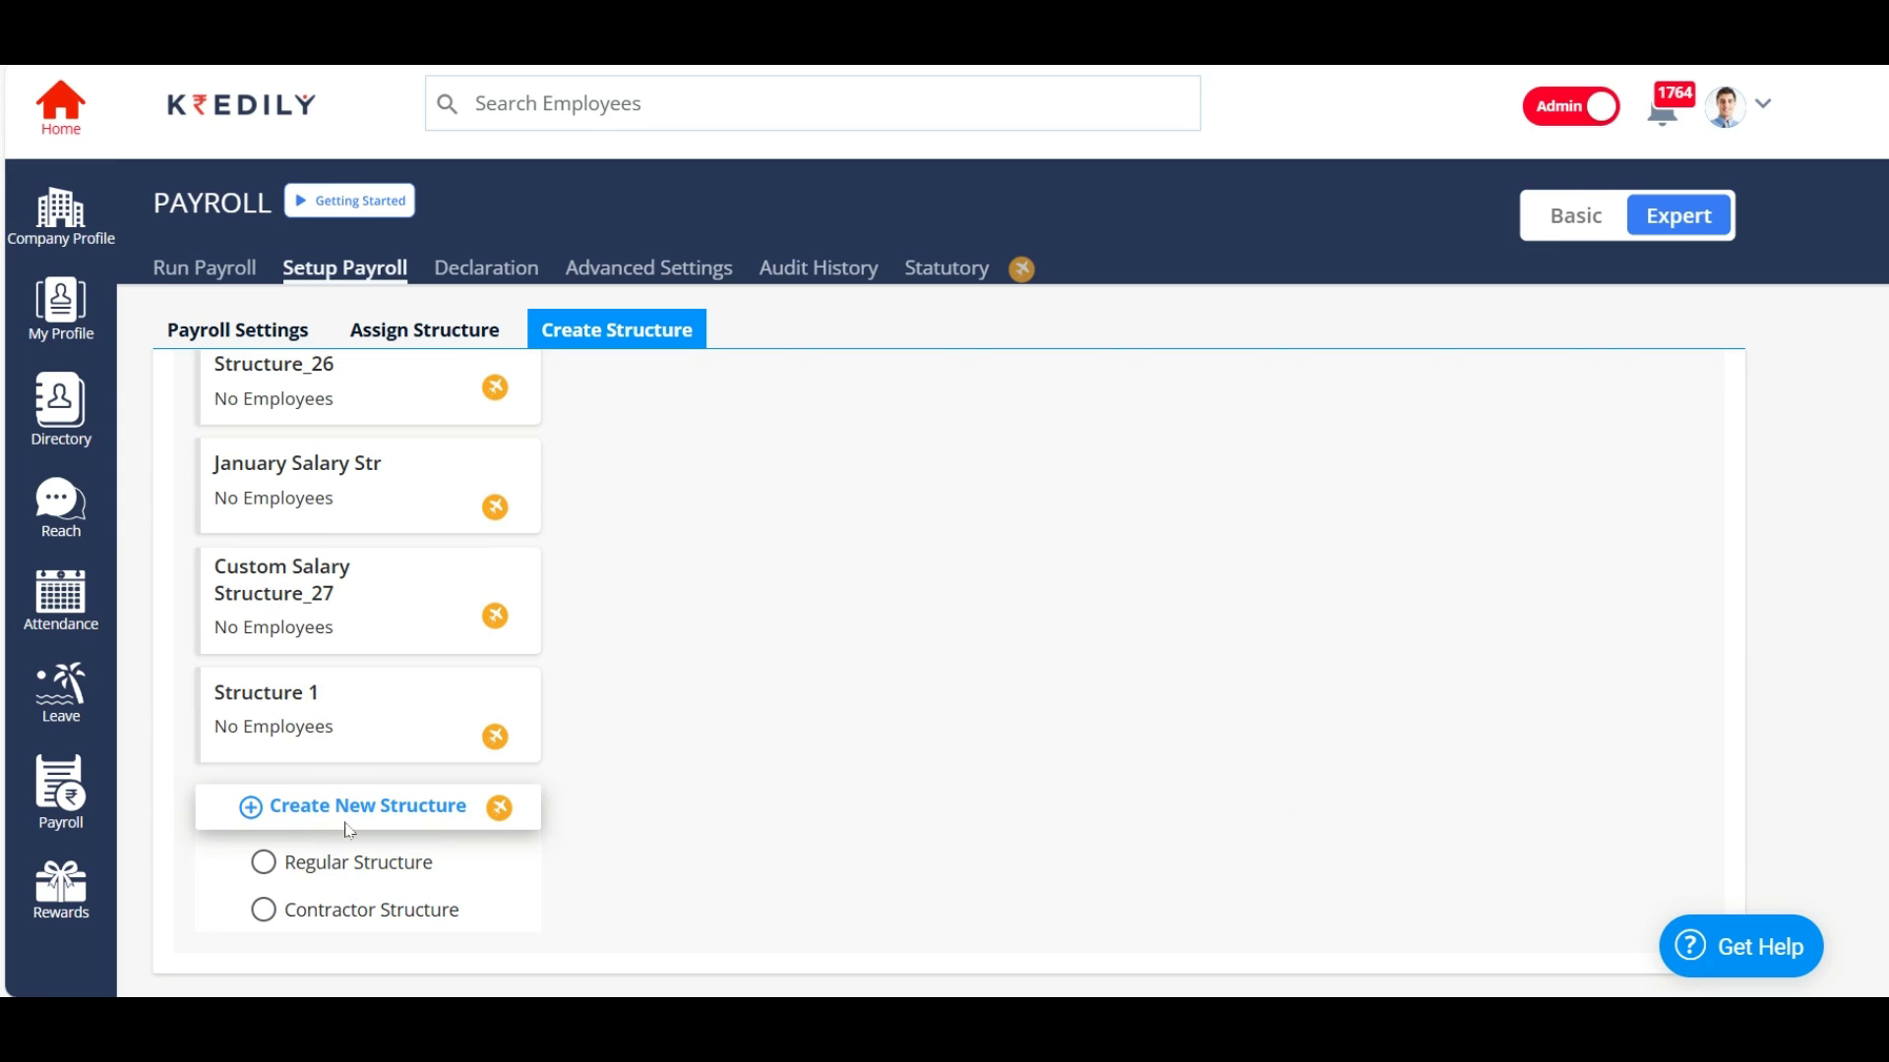
left_click(262, 864)
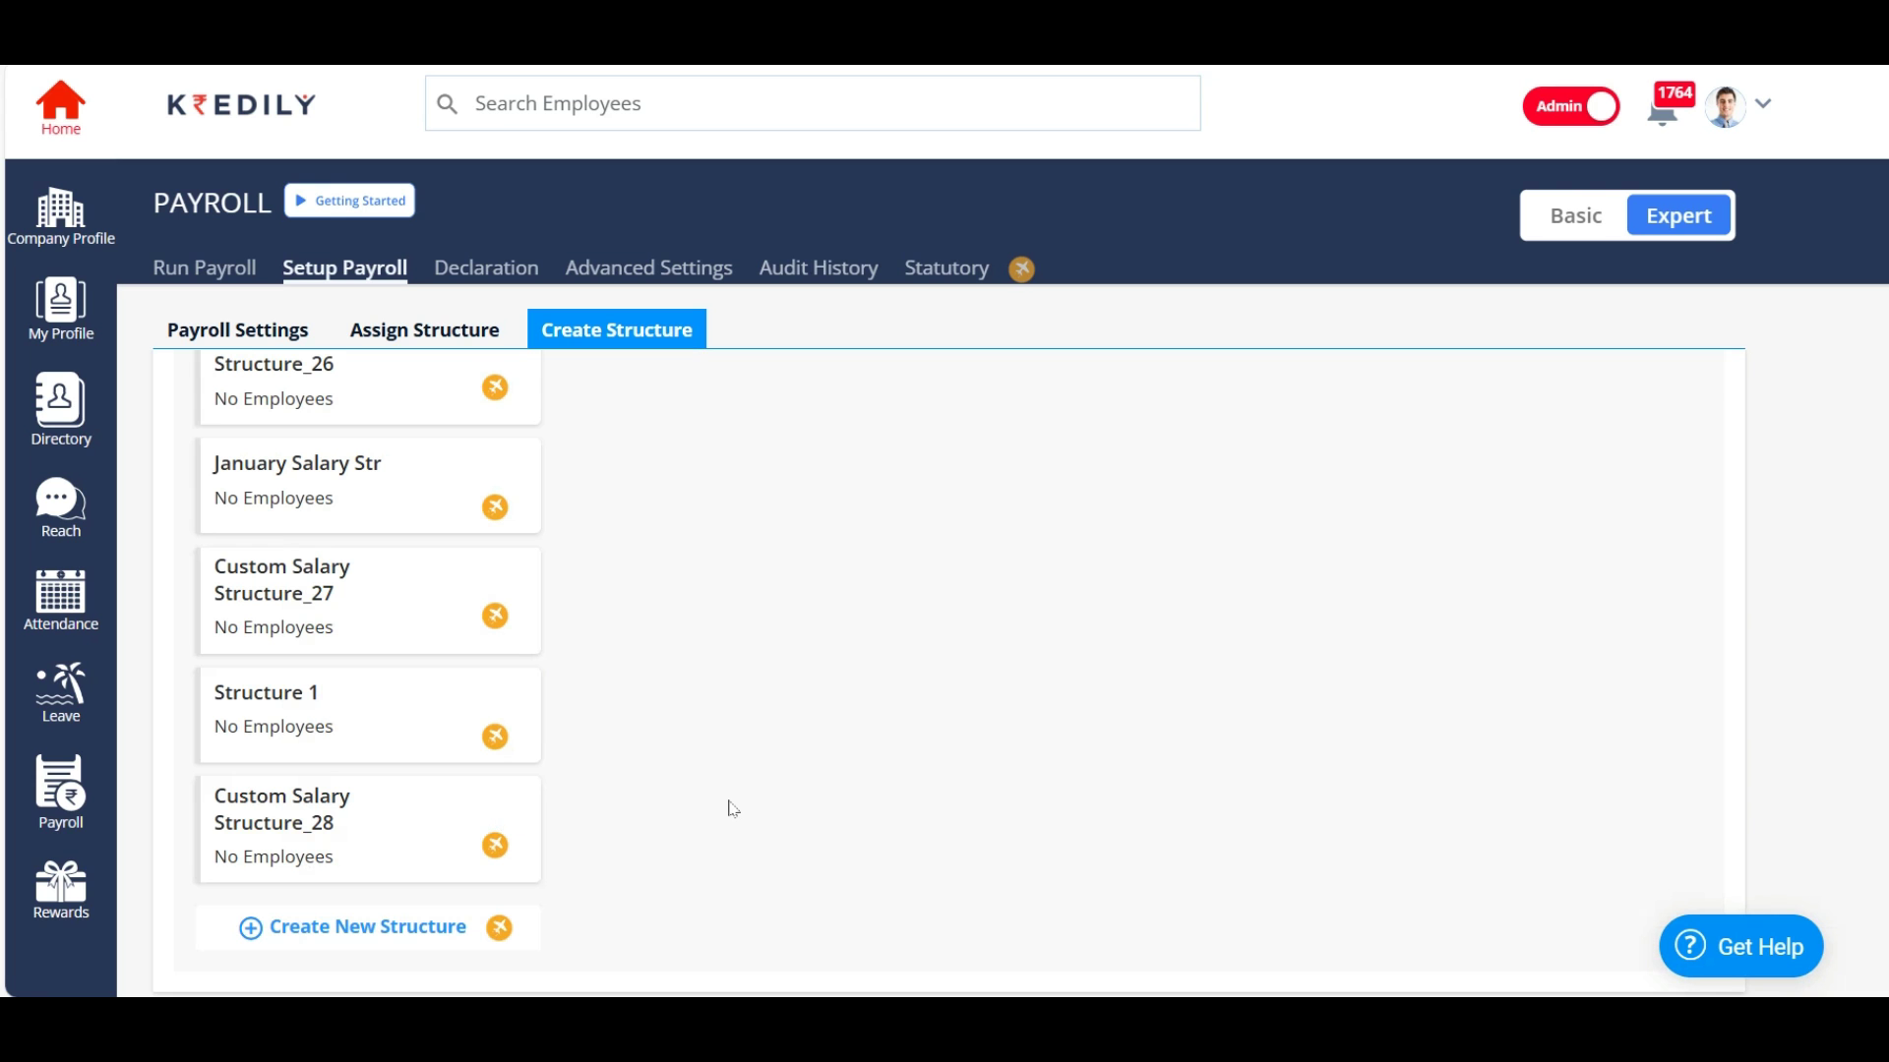
scroll(948, 831, "up", 5)
scroll(948, 827, "up", 15)
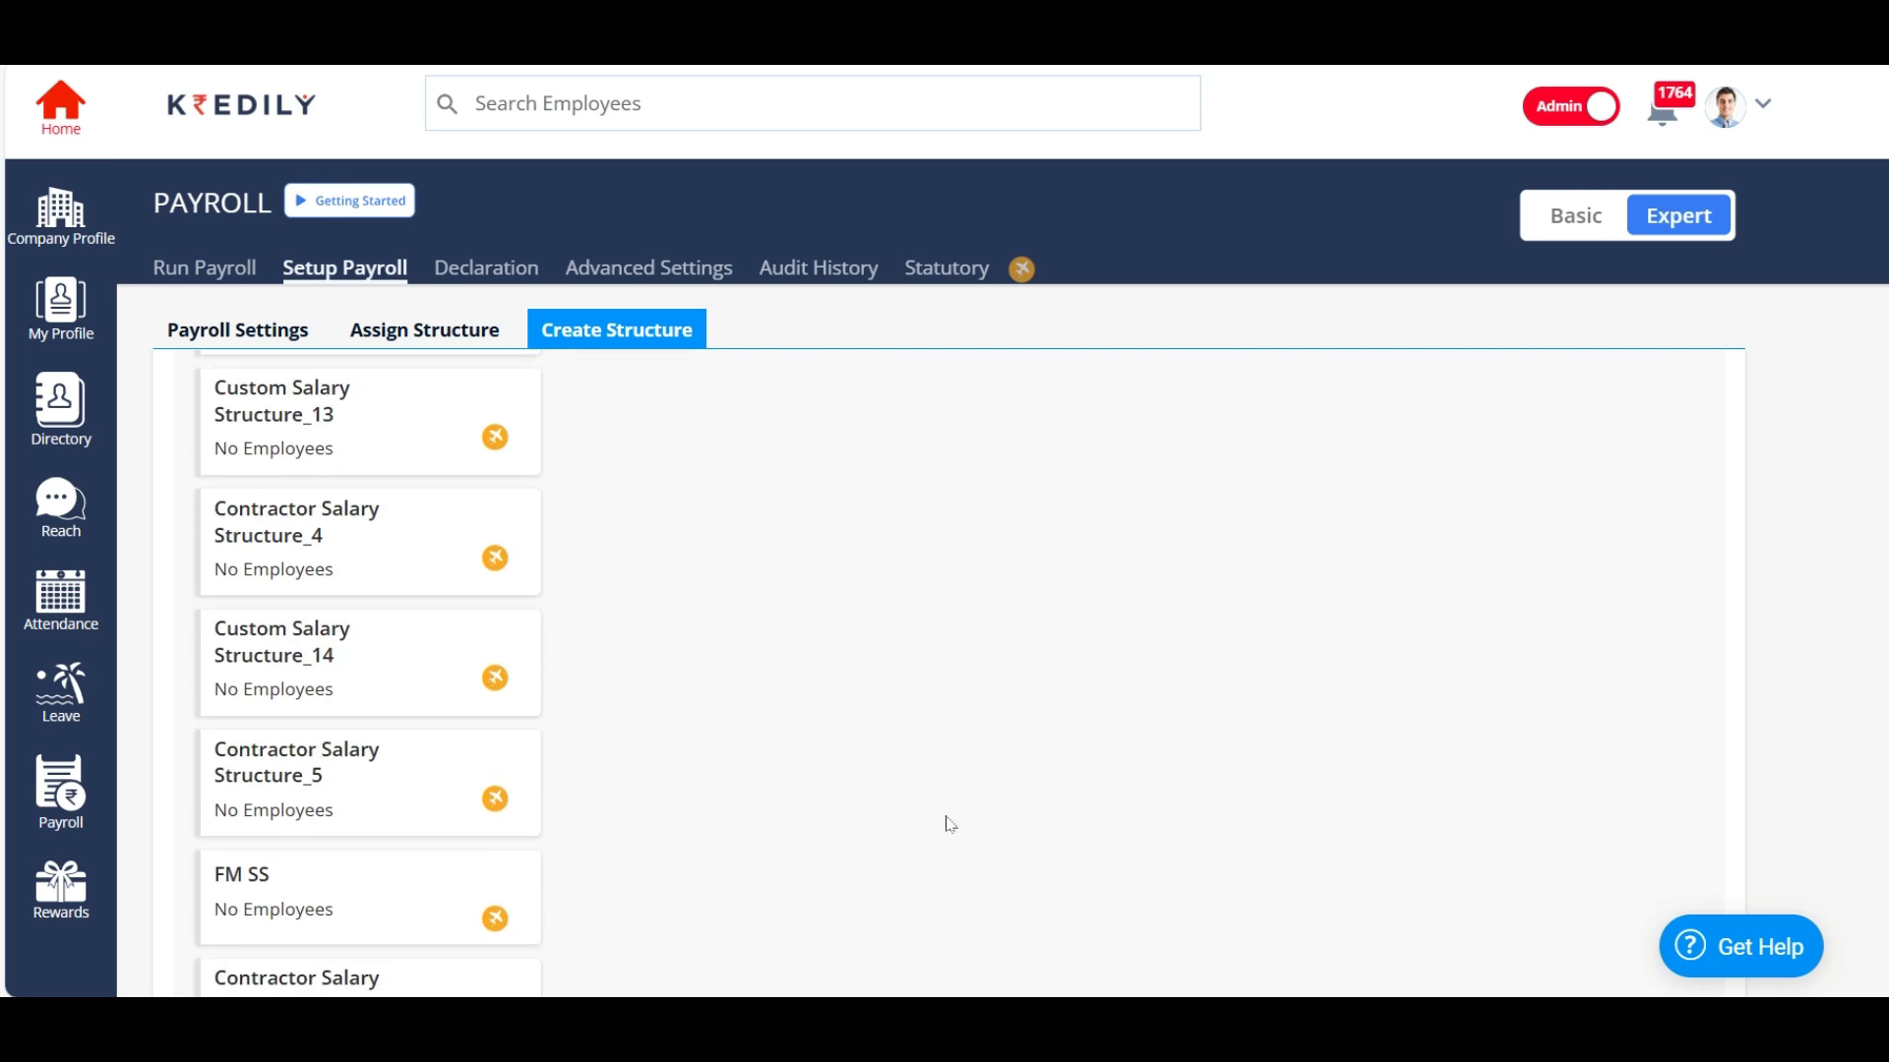
scroll(941, 815, "up", 5)
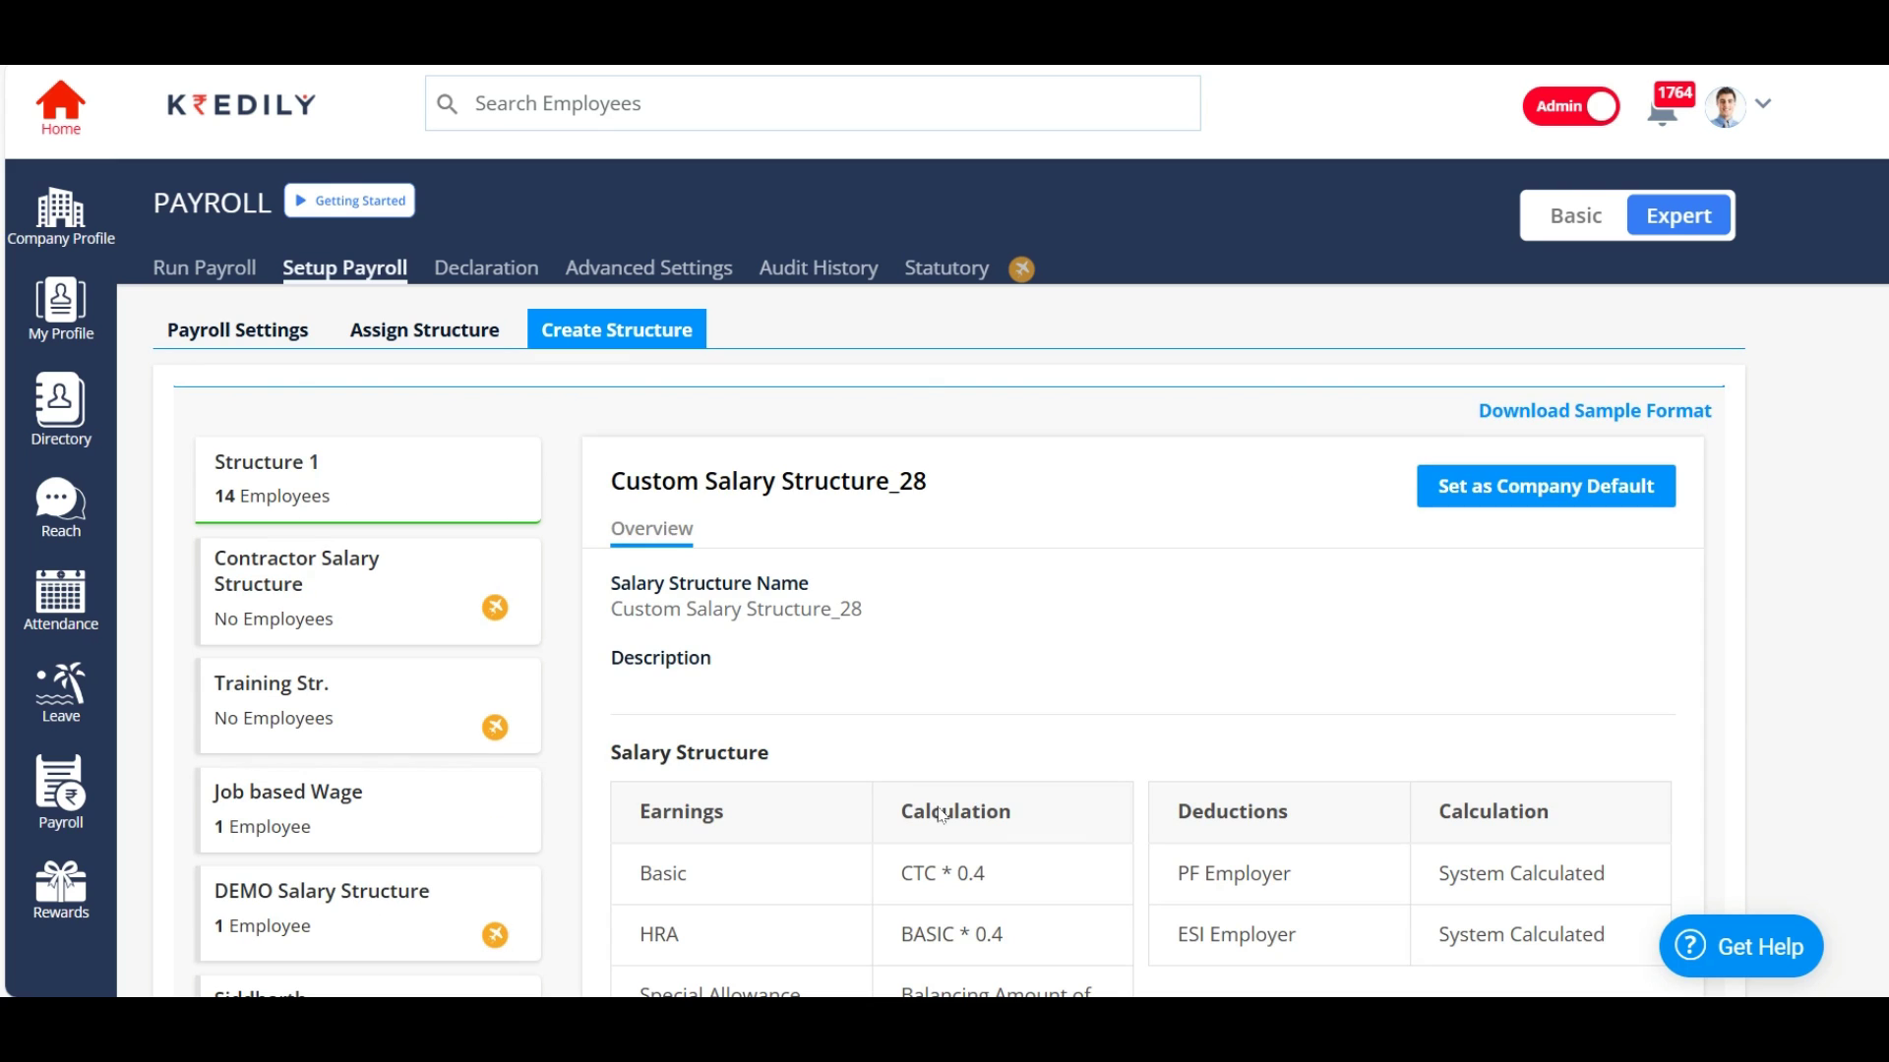
scroll(941, 688, "down", 3)
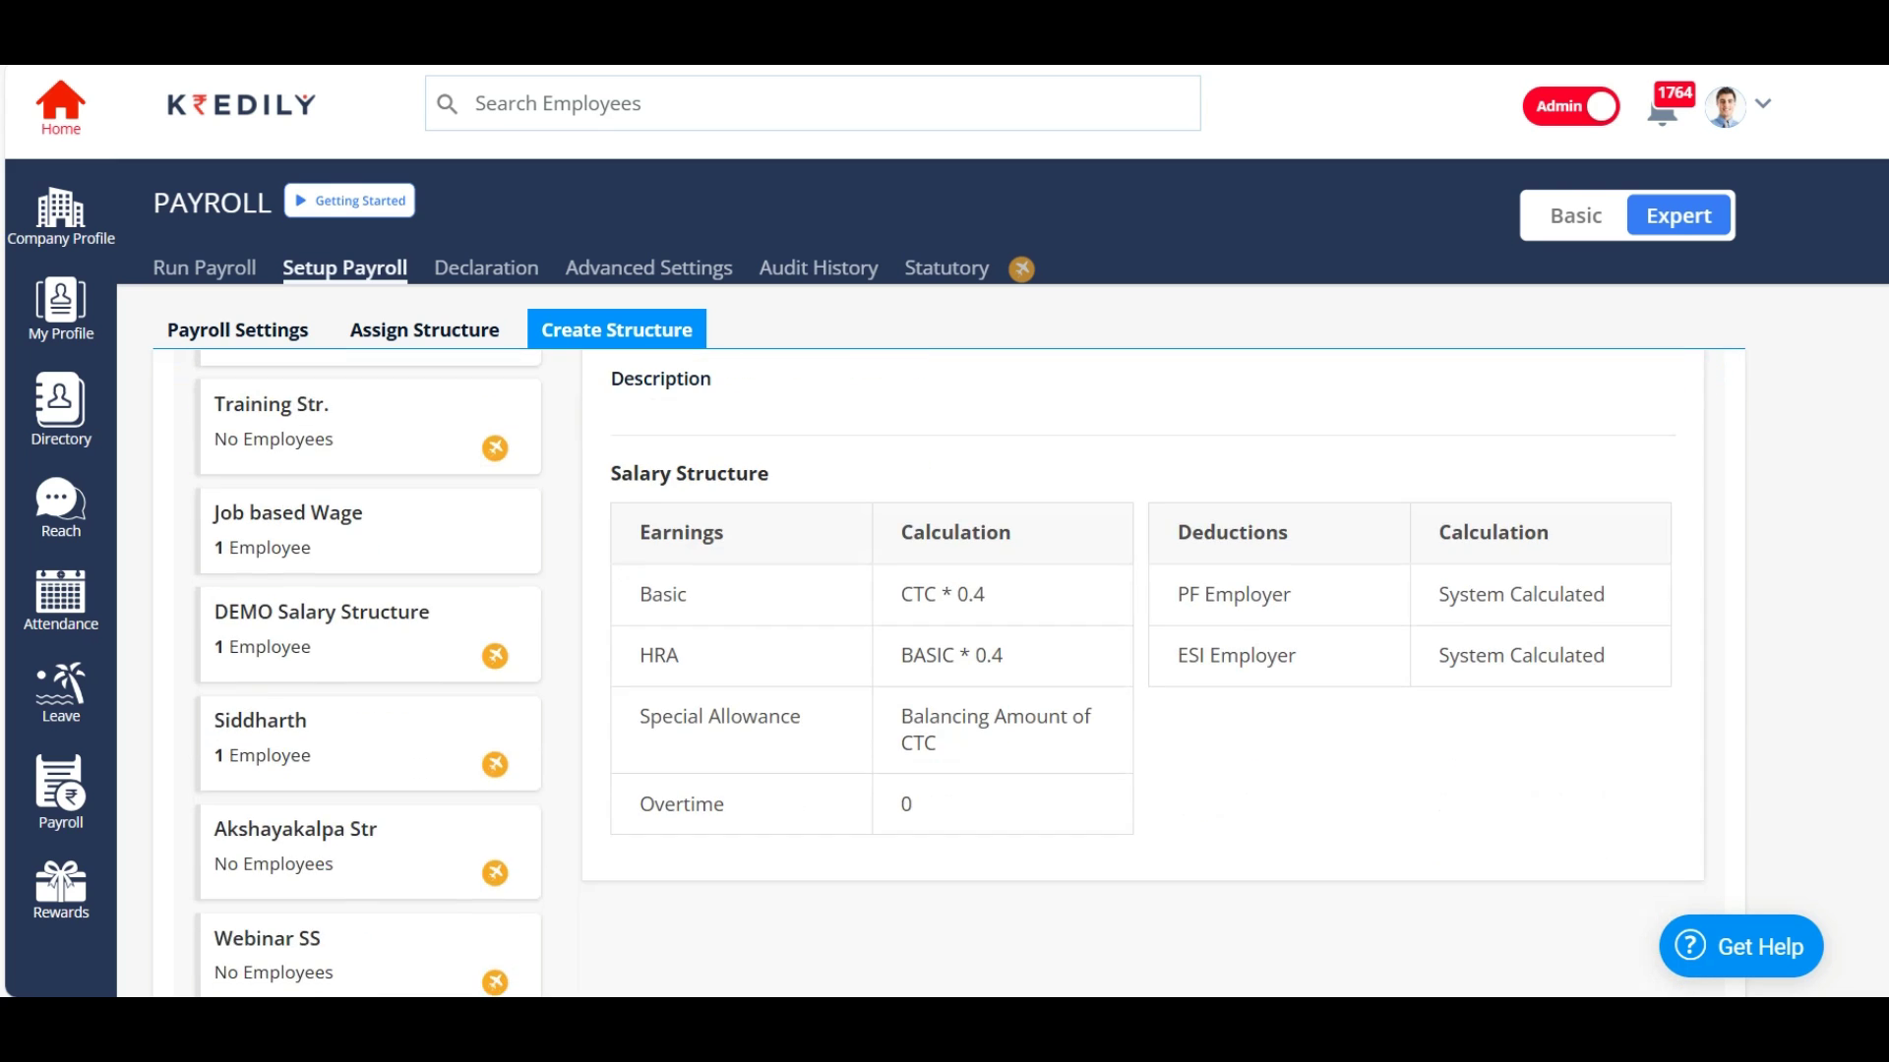
scroll(941, 689, "up", 2)
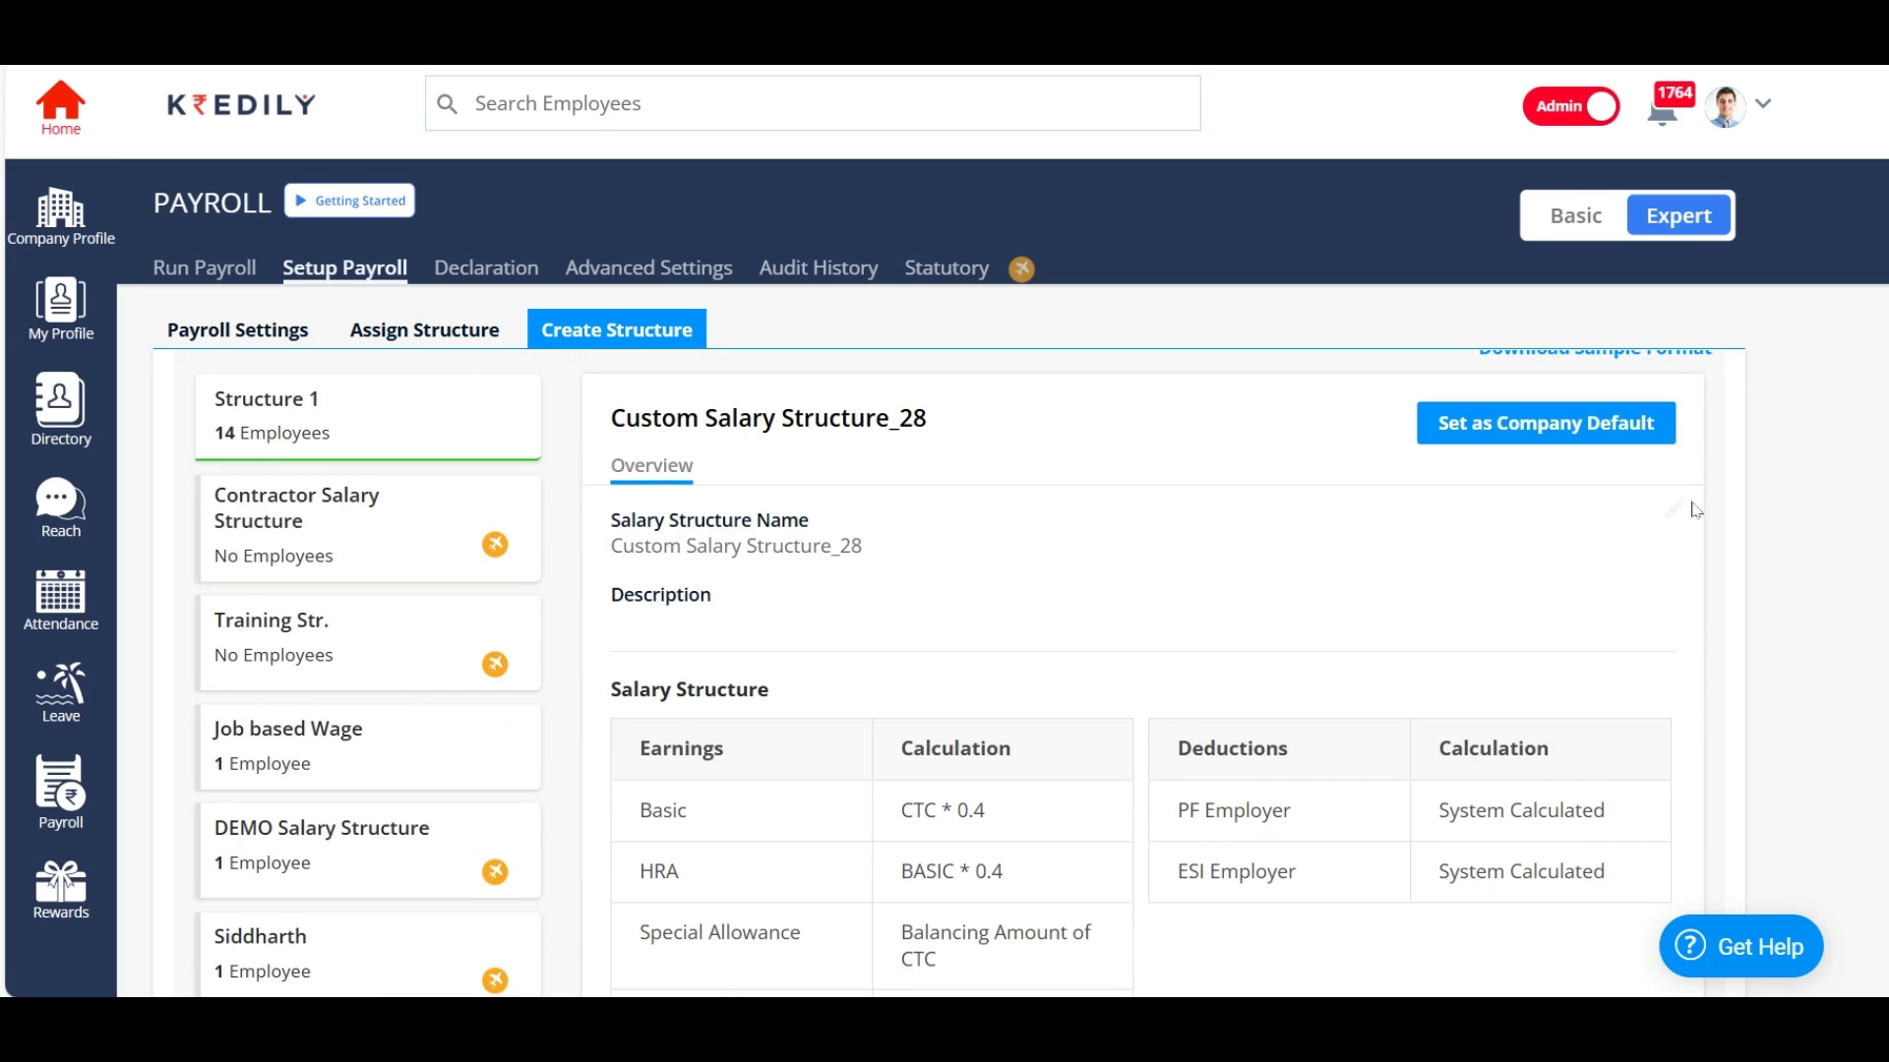
scroll(1696, 510, "up", 1)
Step: Replace the structure's name with 'New Salary 2024' and review the earnings table
left_click(1671, 570)
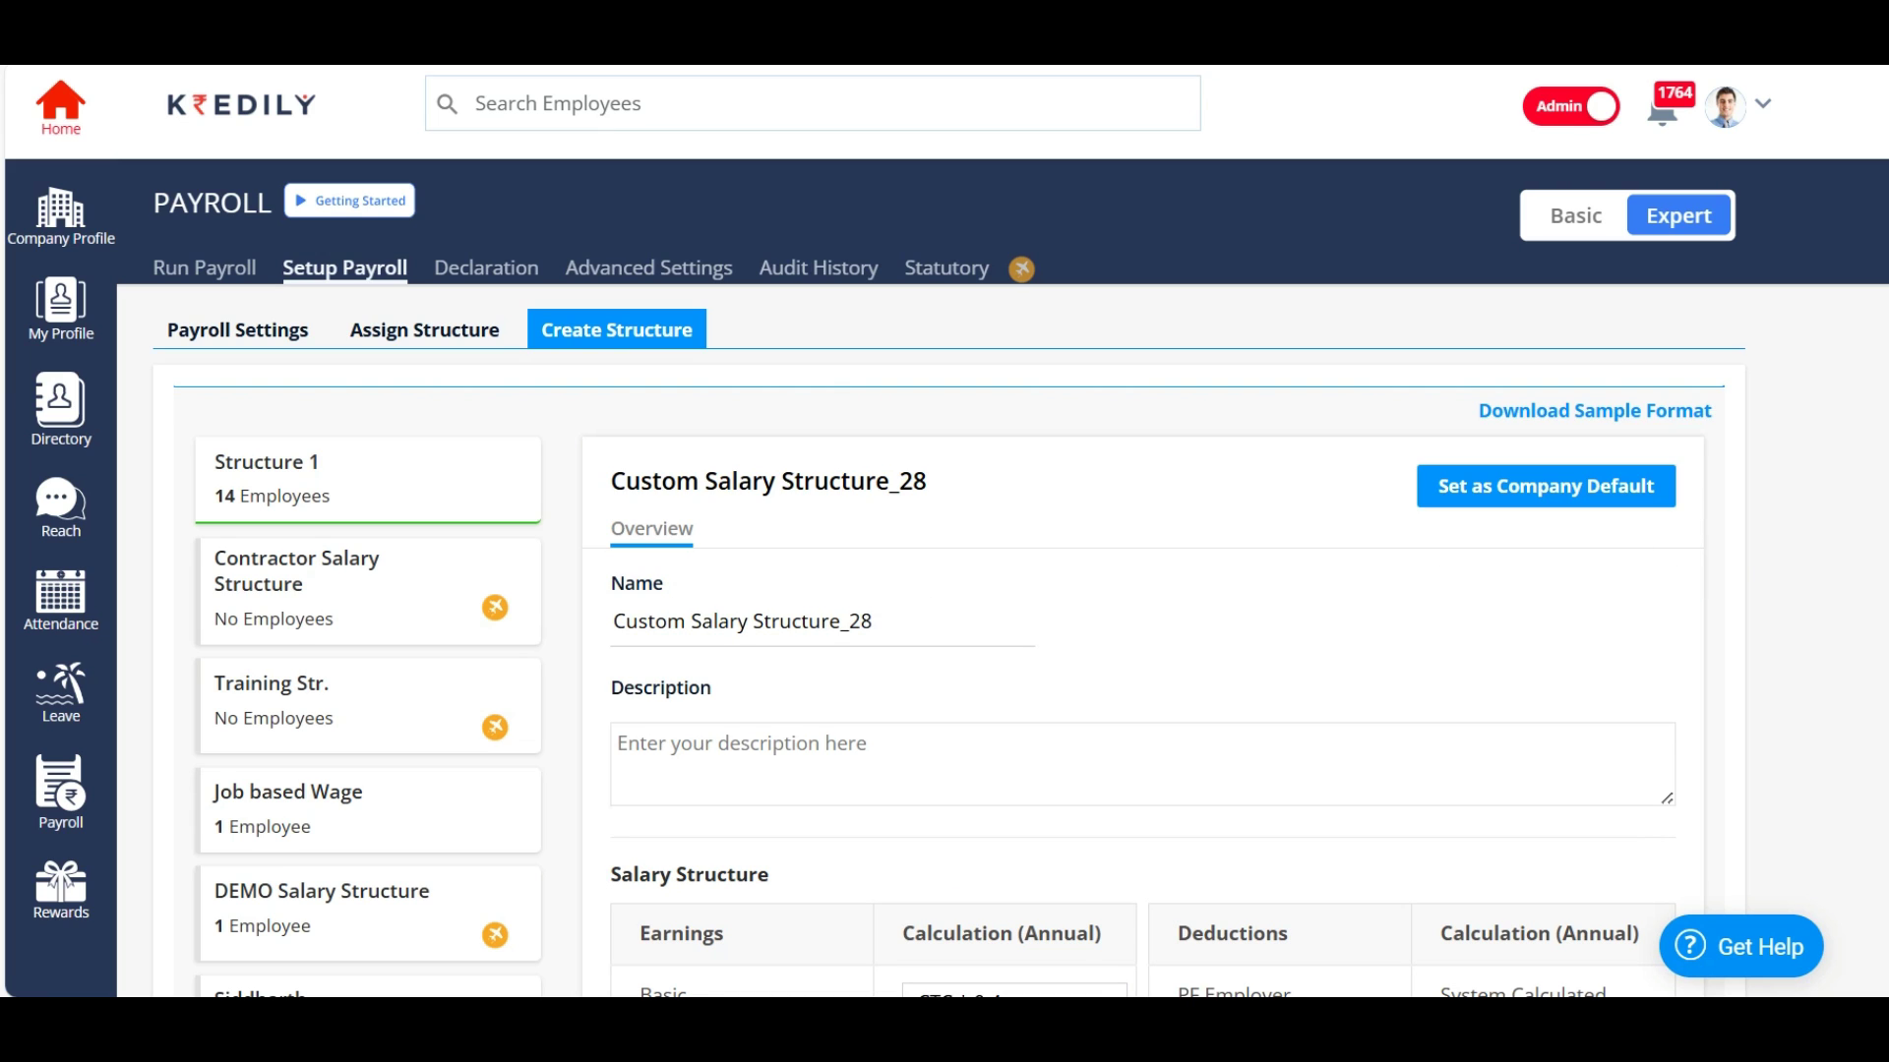
left_click_drag(932, 623, 611, 621)
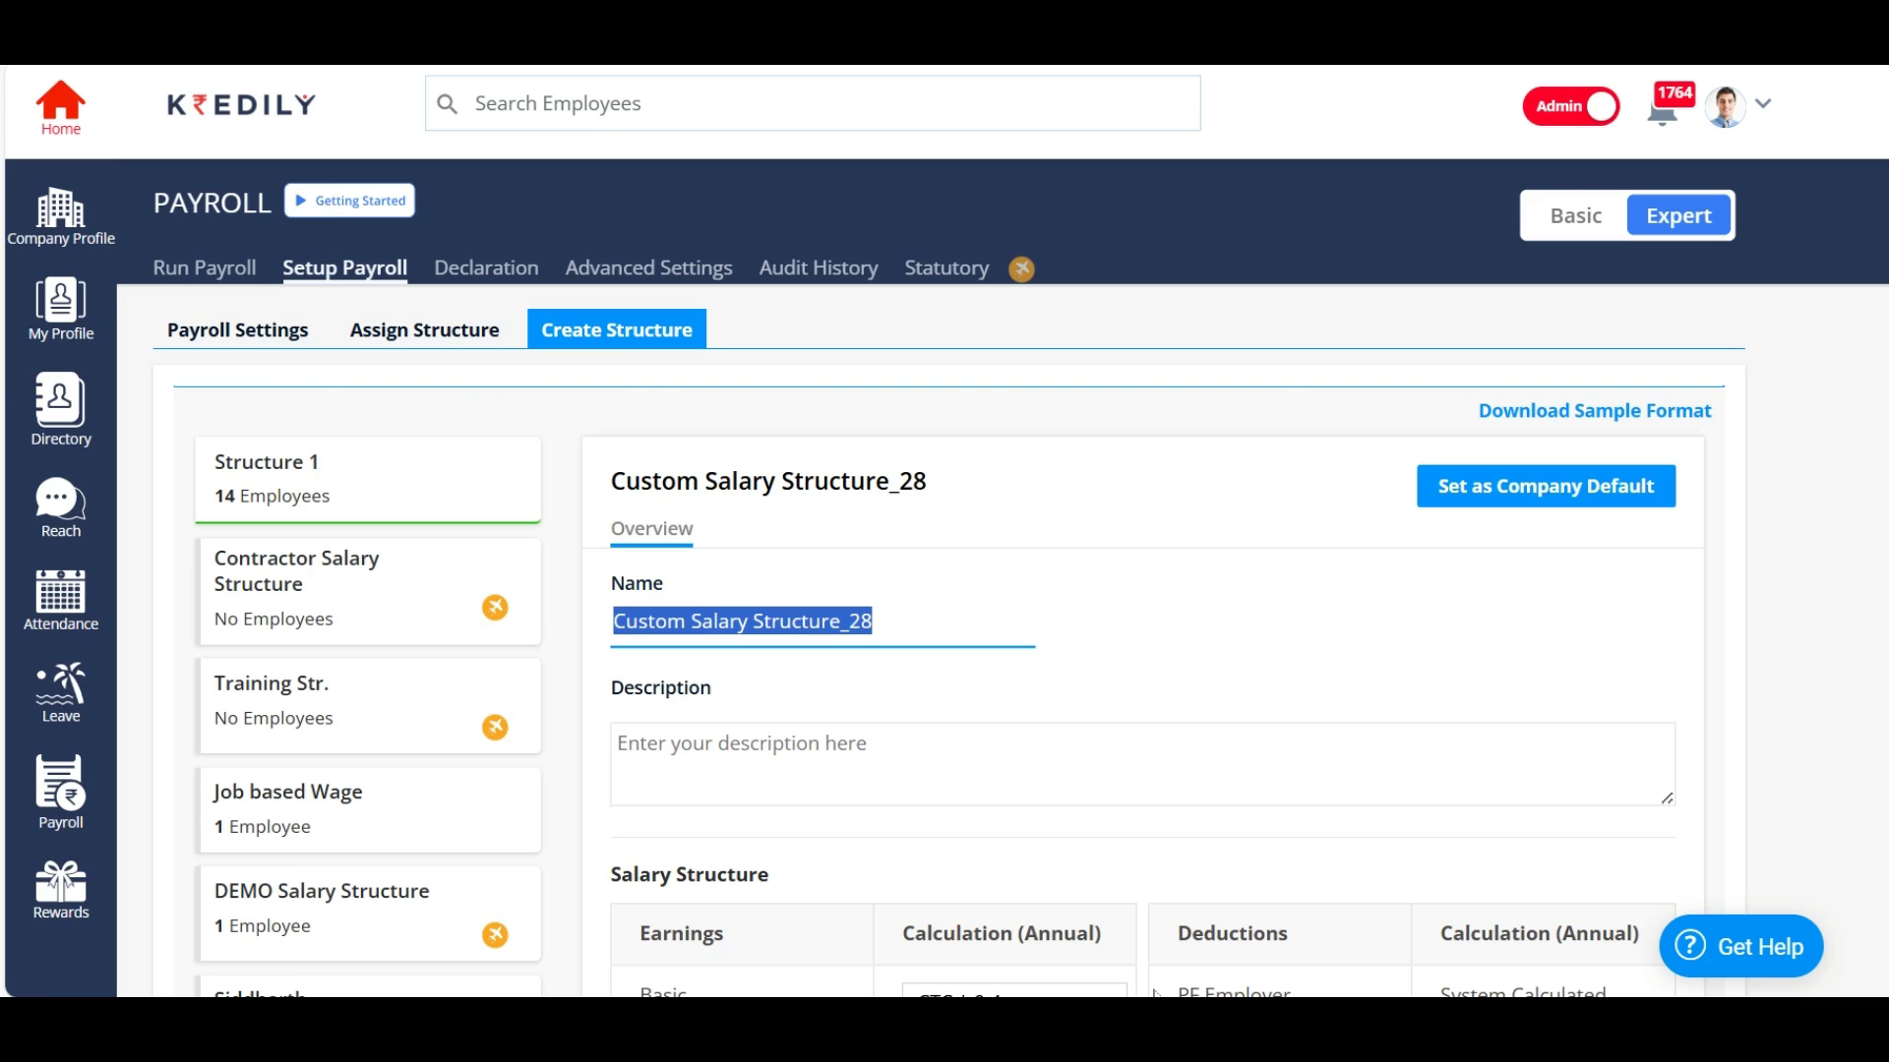
type("New")
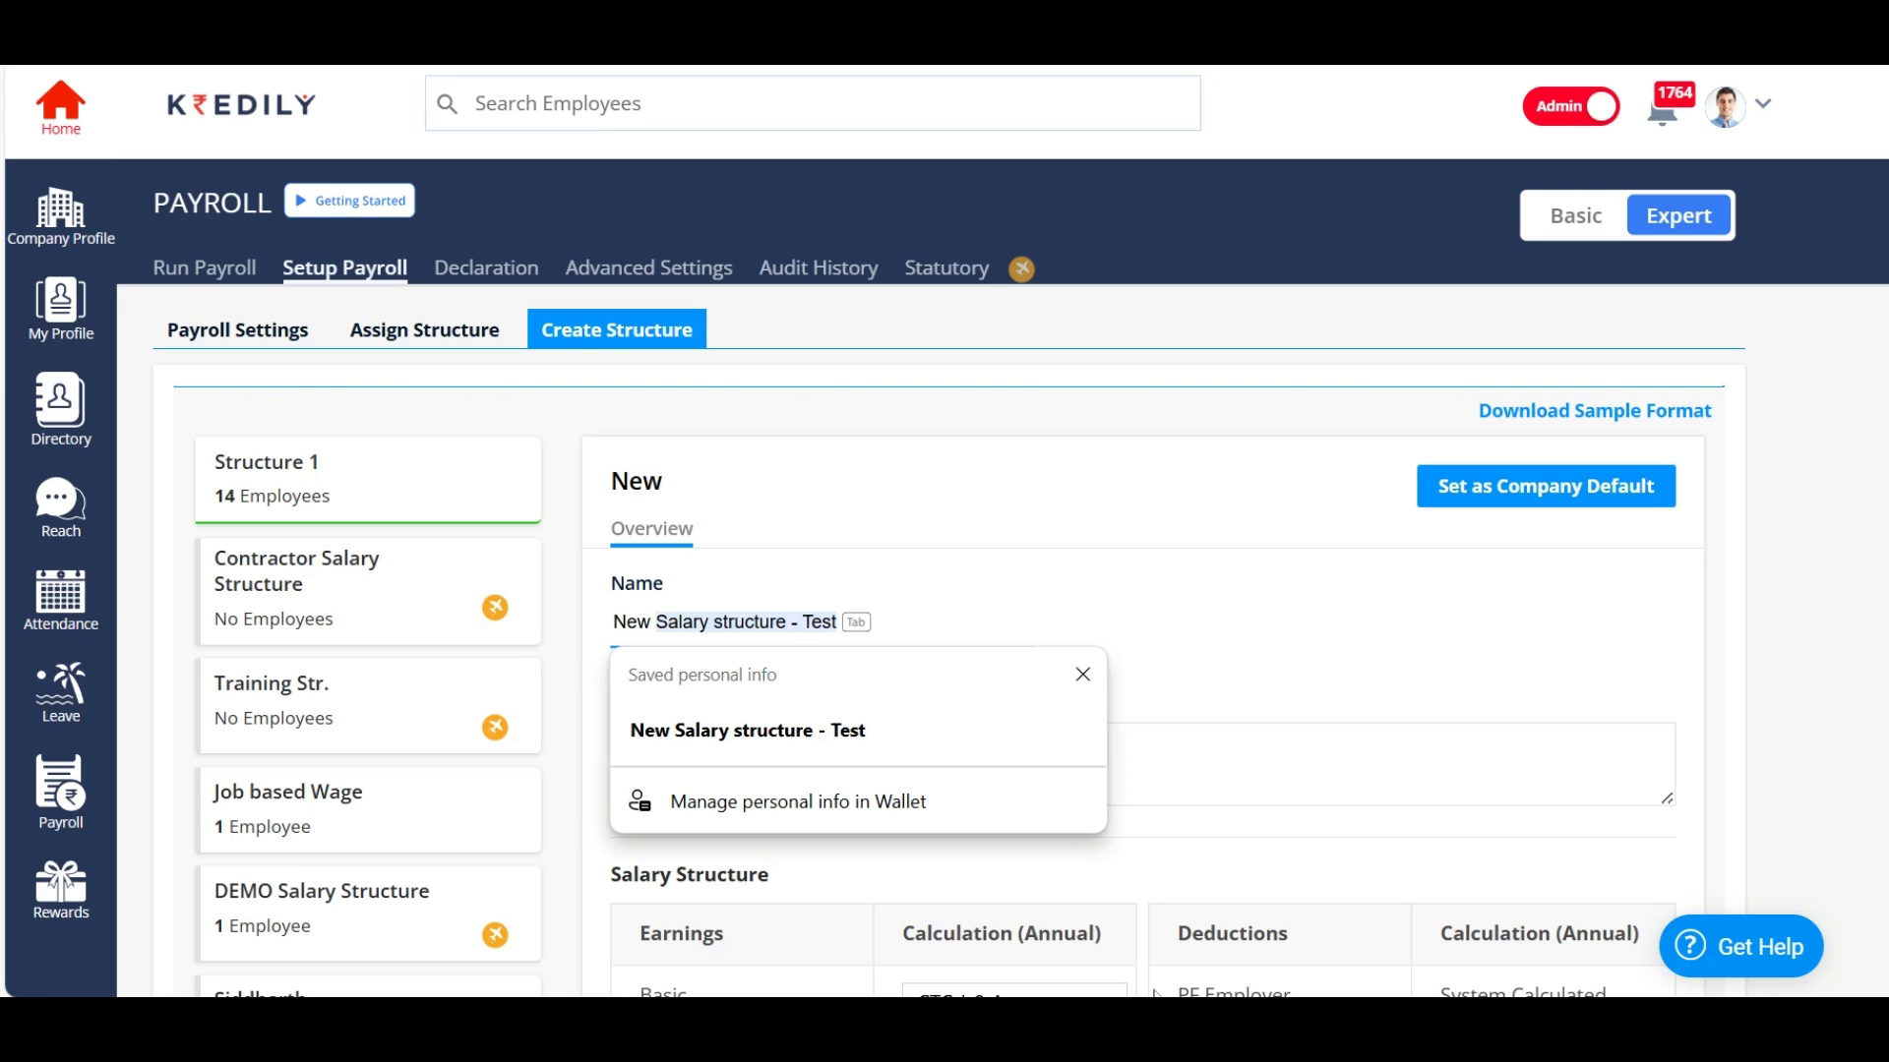
type(" Salary 2024")
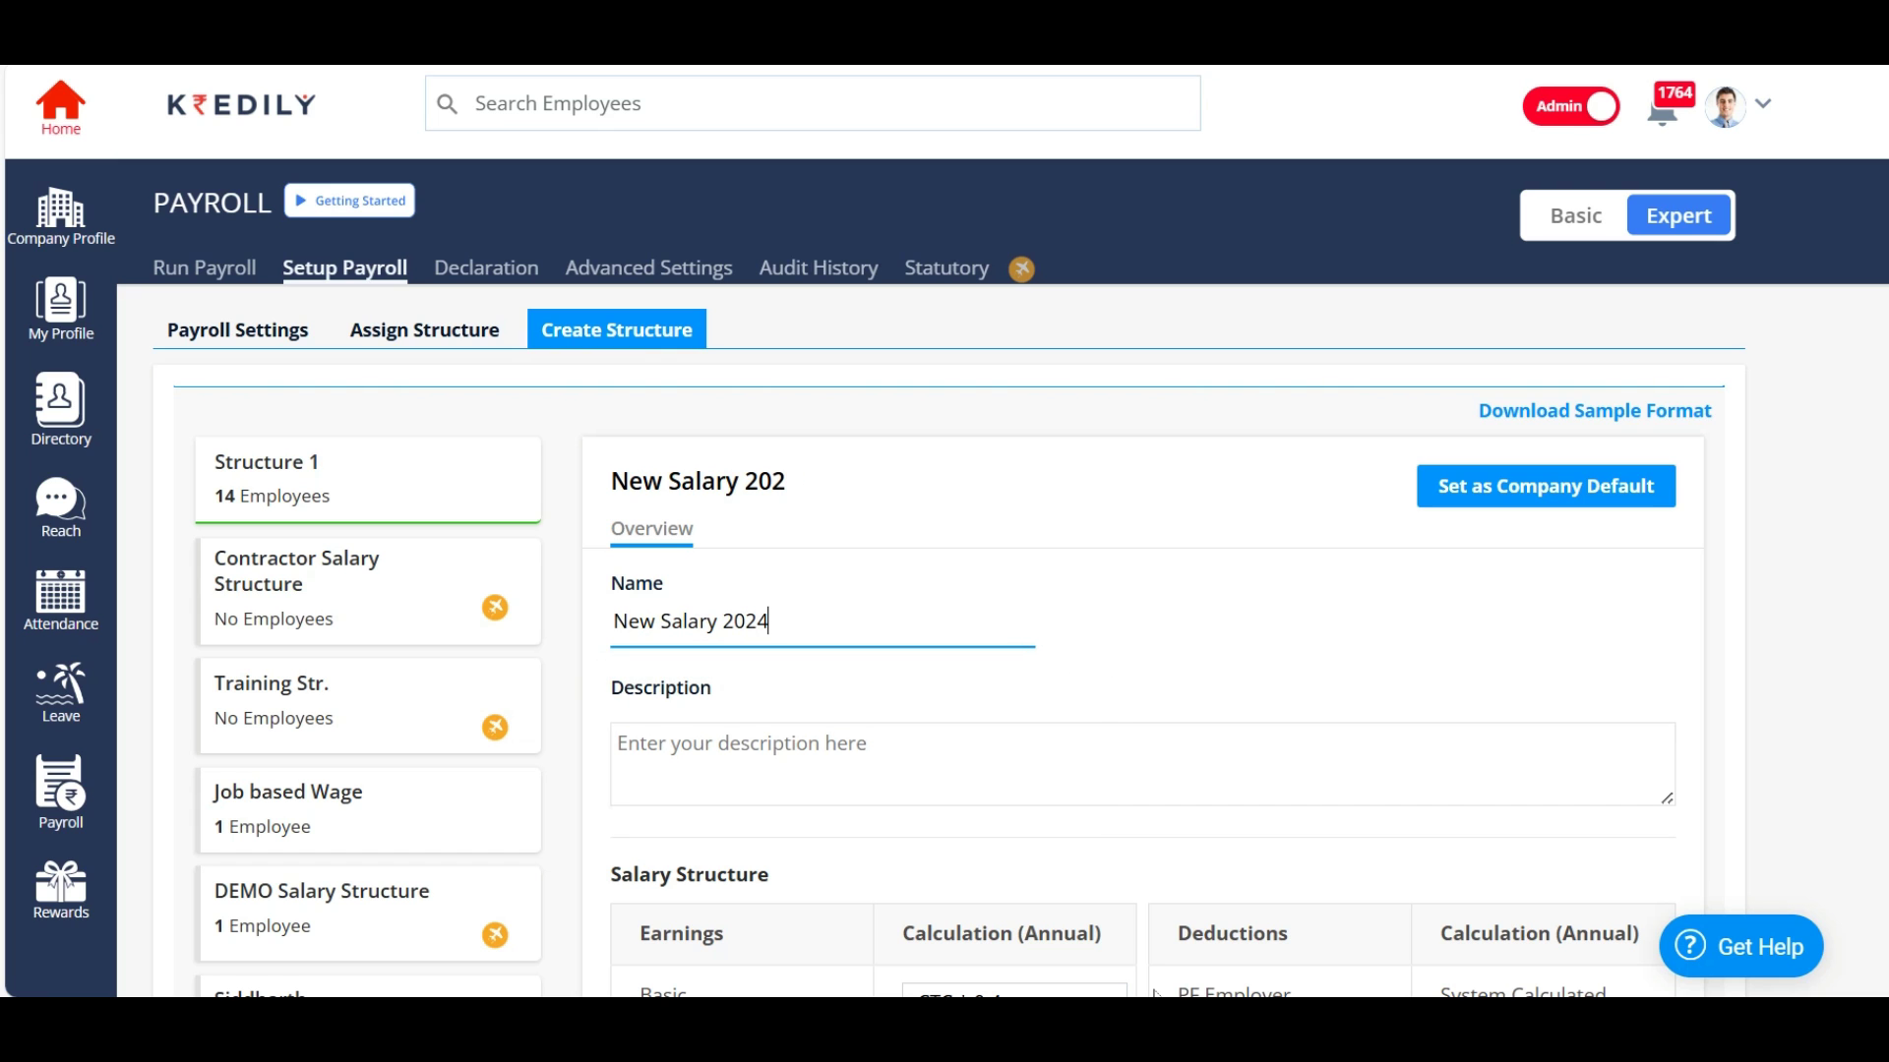
scroll(1200, 947, "down", 3)
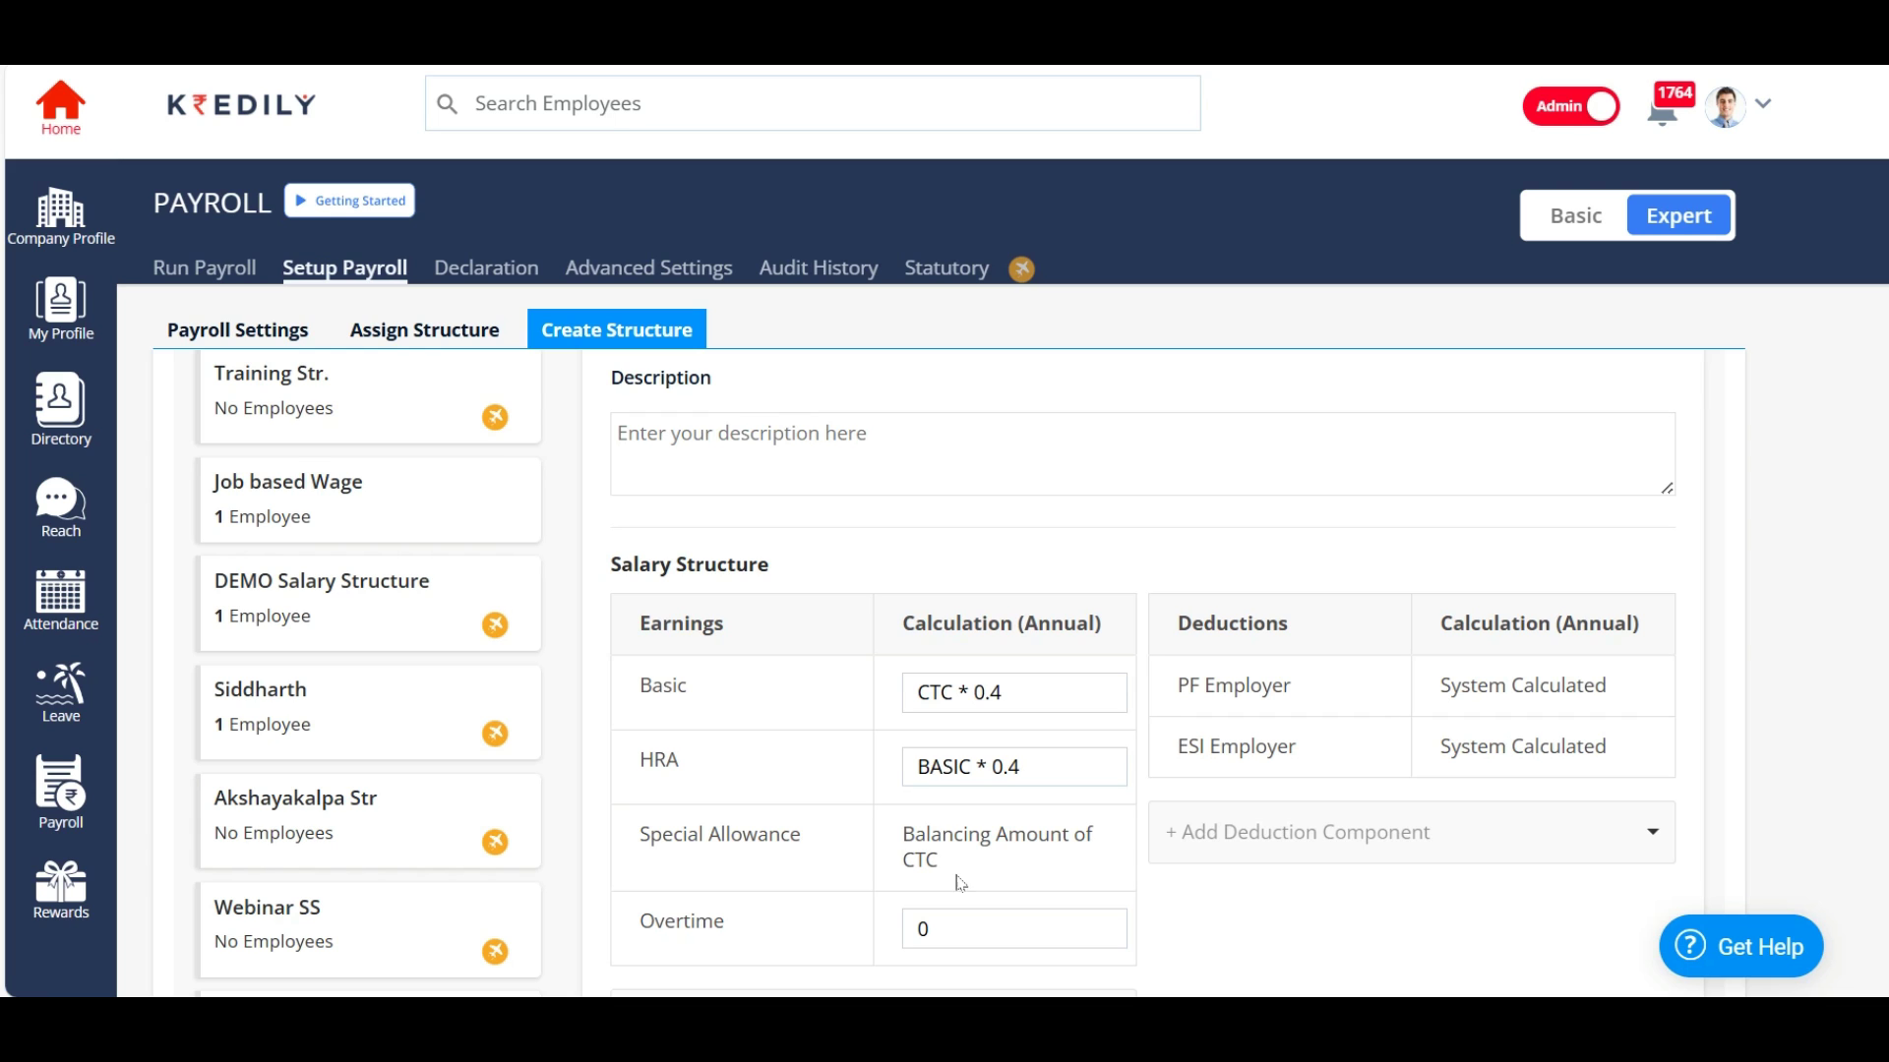
scroll(850, 787, "down", 2)
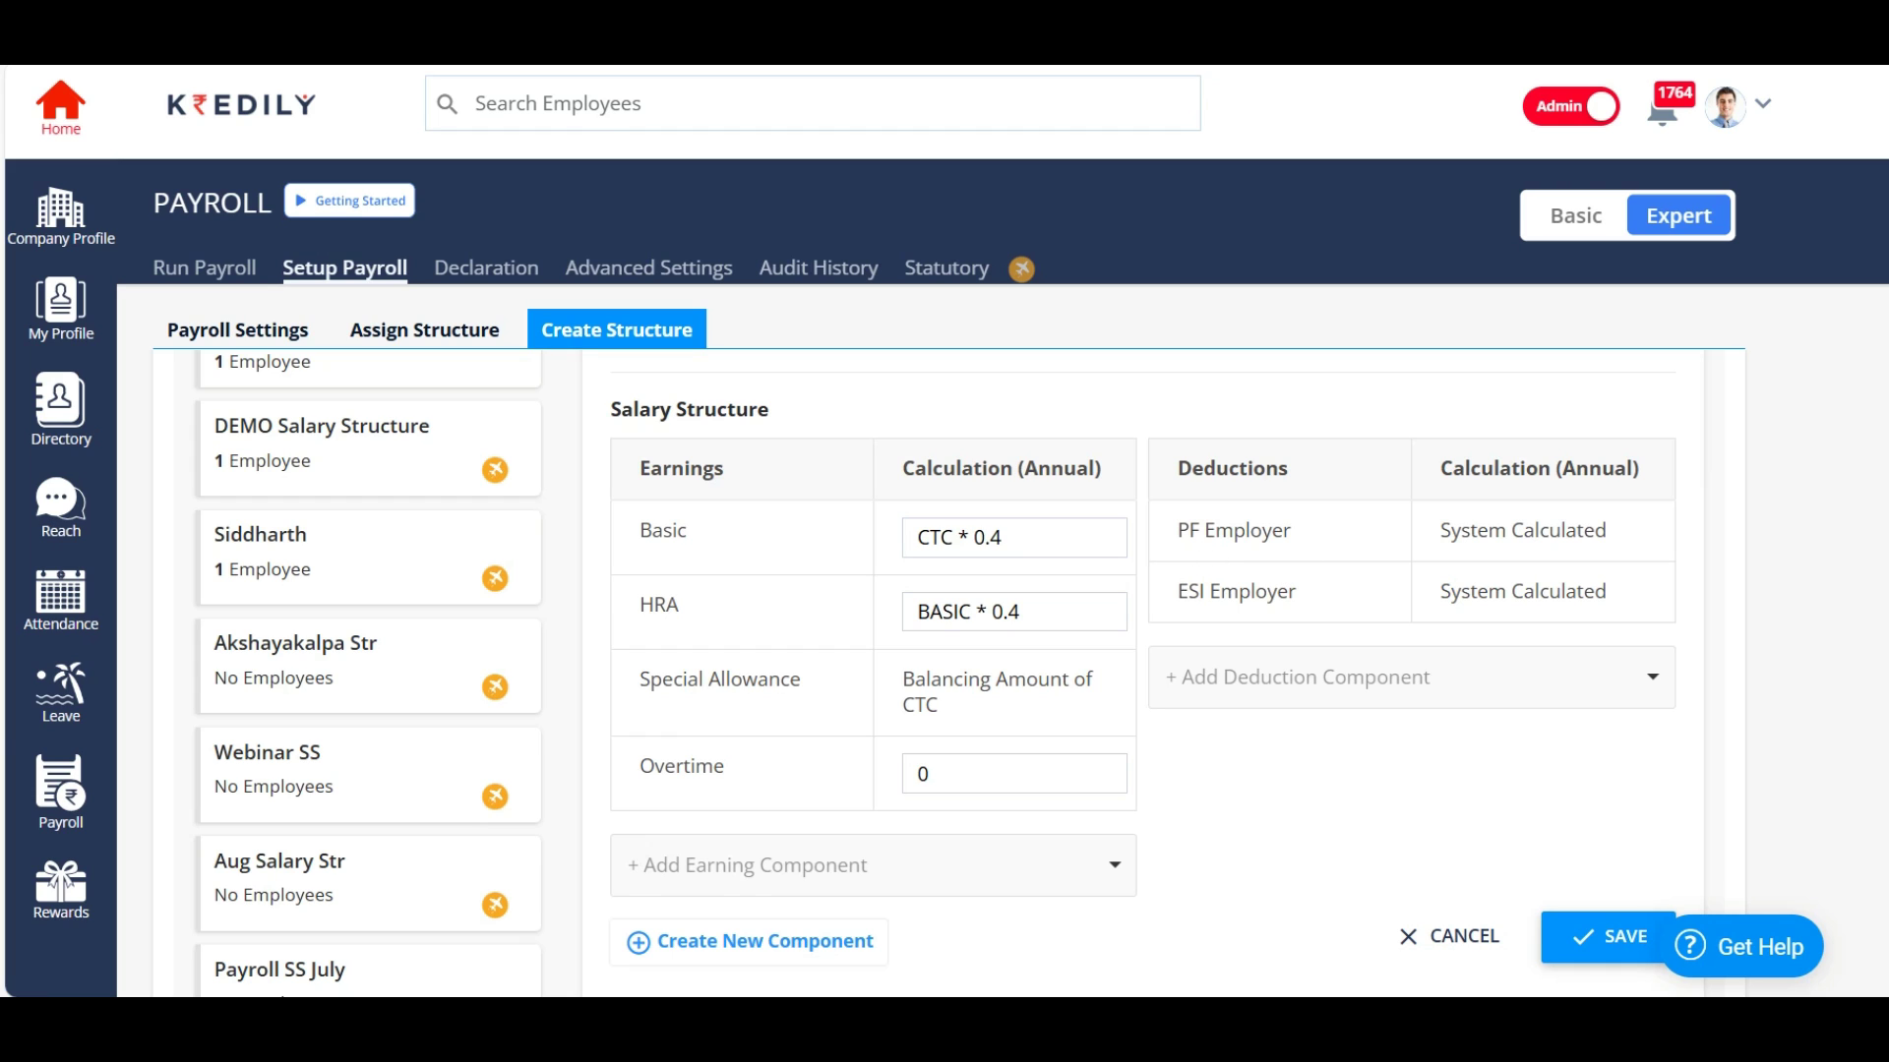
scroll(1208, 675, "down", 2)
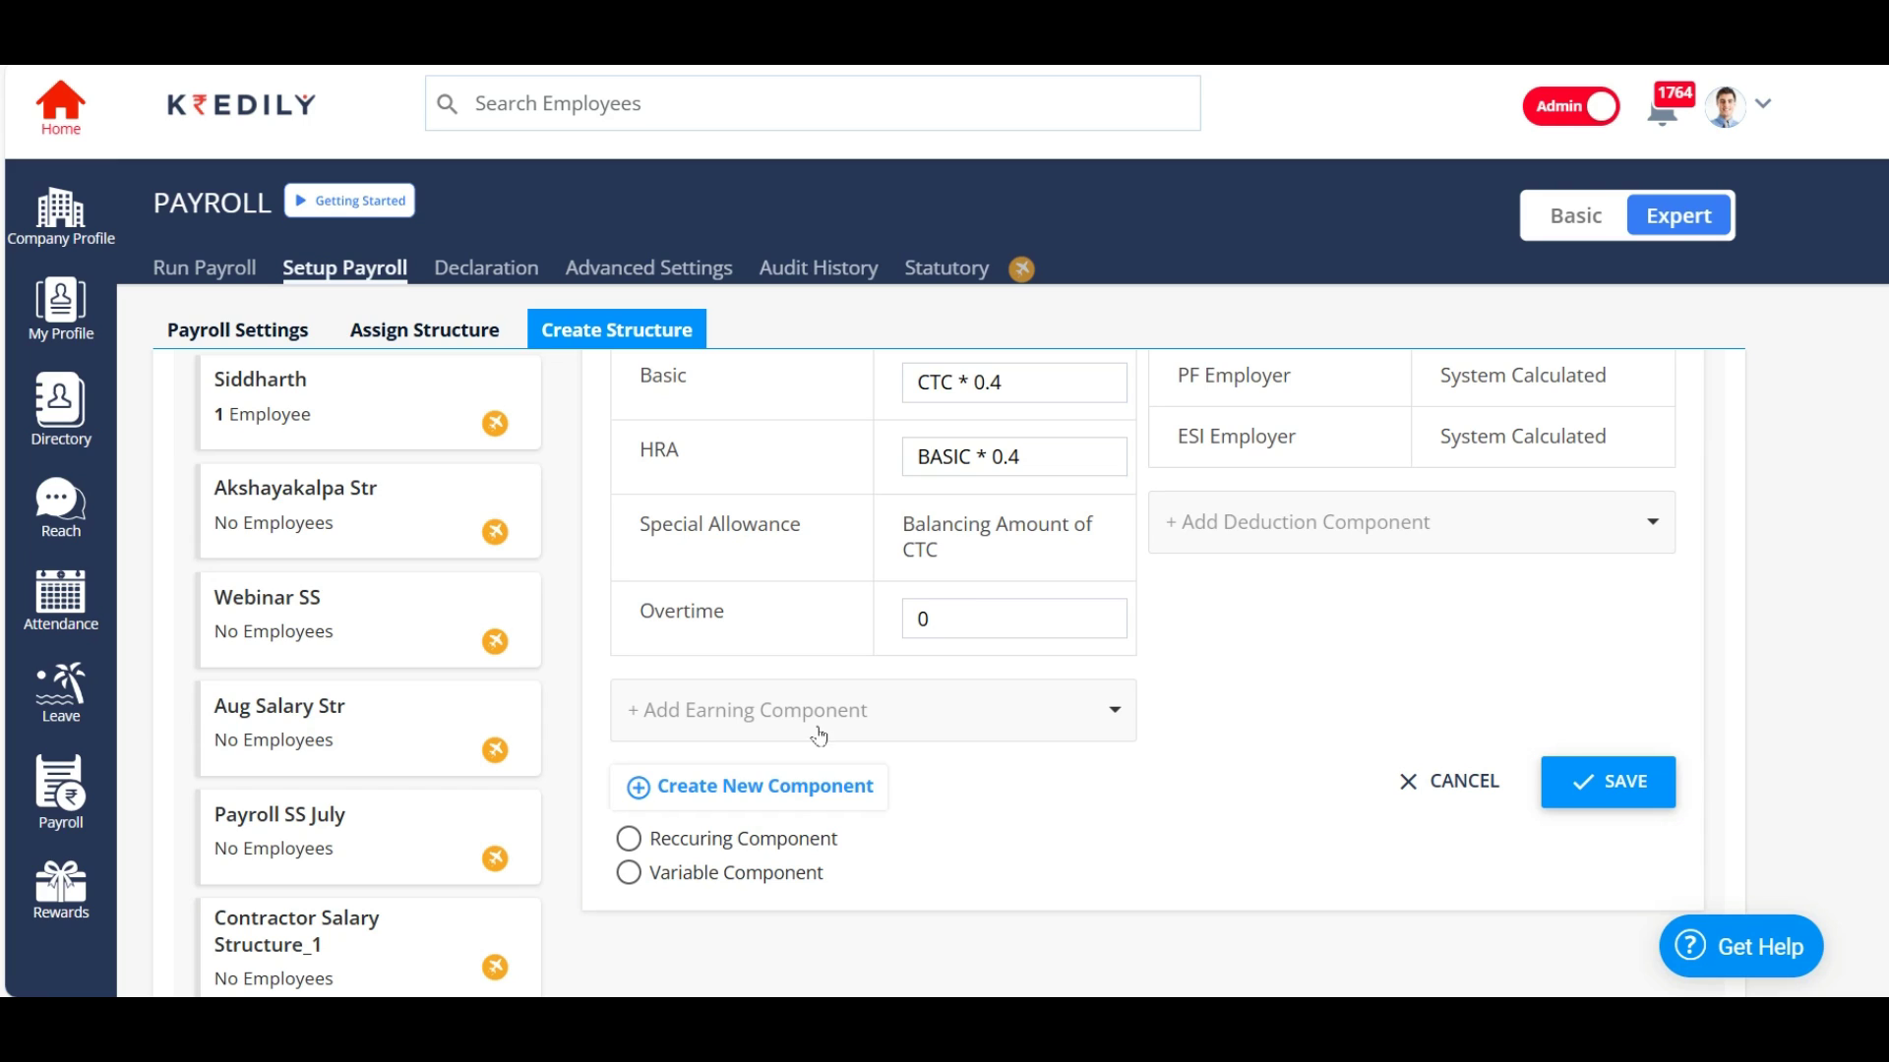
Step: Add Monthly Incentive at 1,20,000 as an earning component
left_click(715, 721)
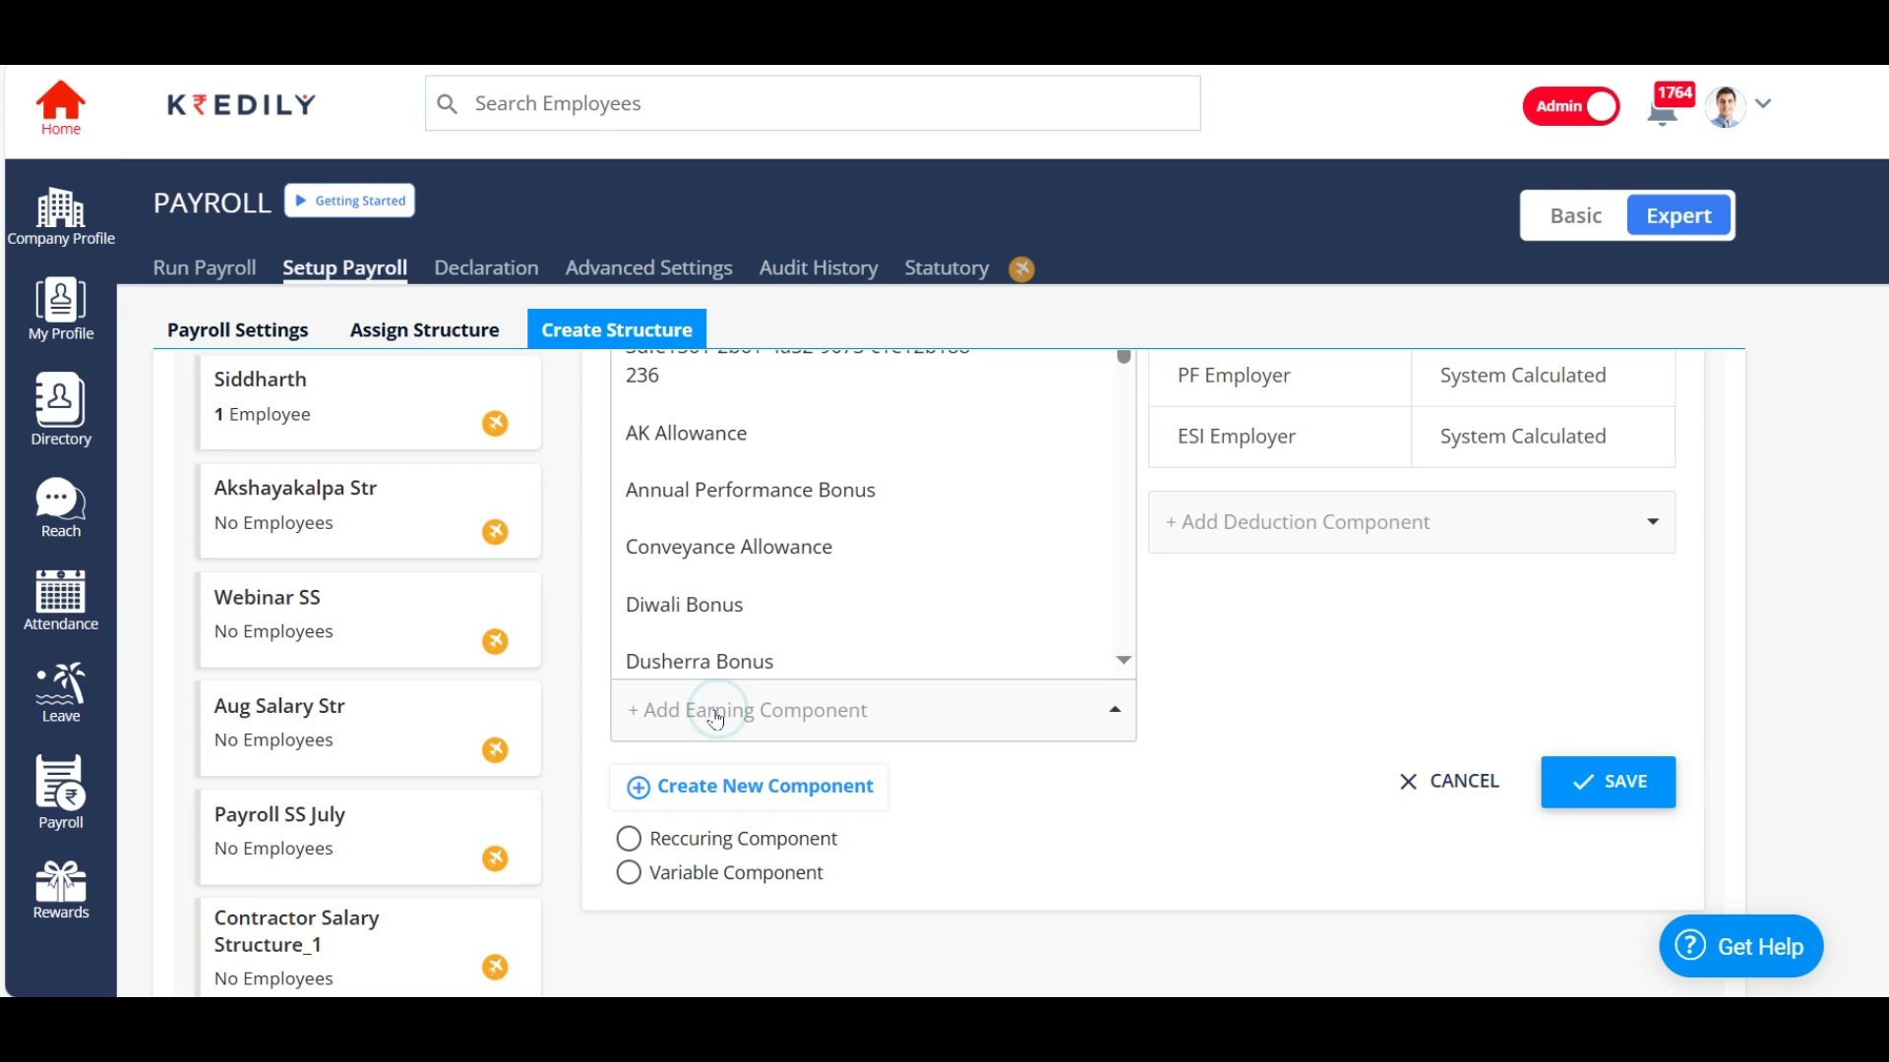
scroll(726, 590, "up", 5)
scroll(815, 568, "down", 3)
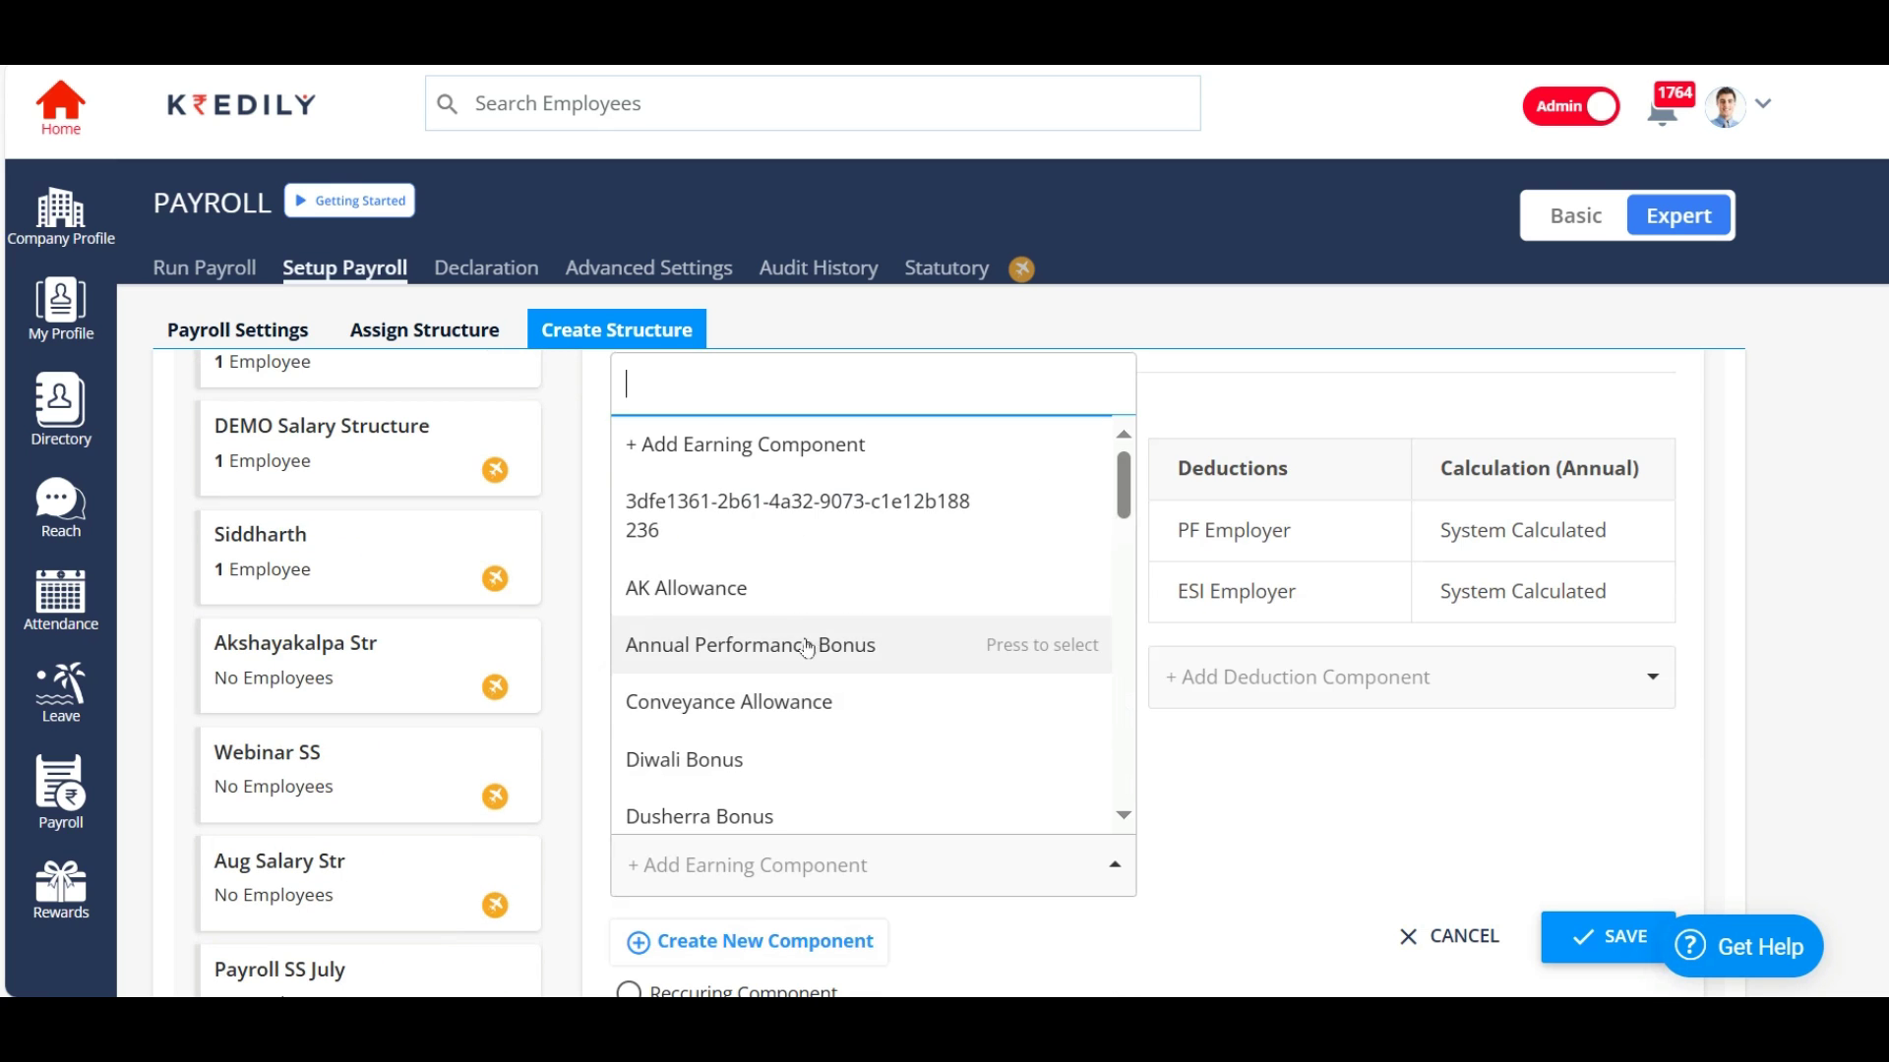
scroll(815, 662, "down", 5)
scroll(818, 668, "down", 10)
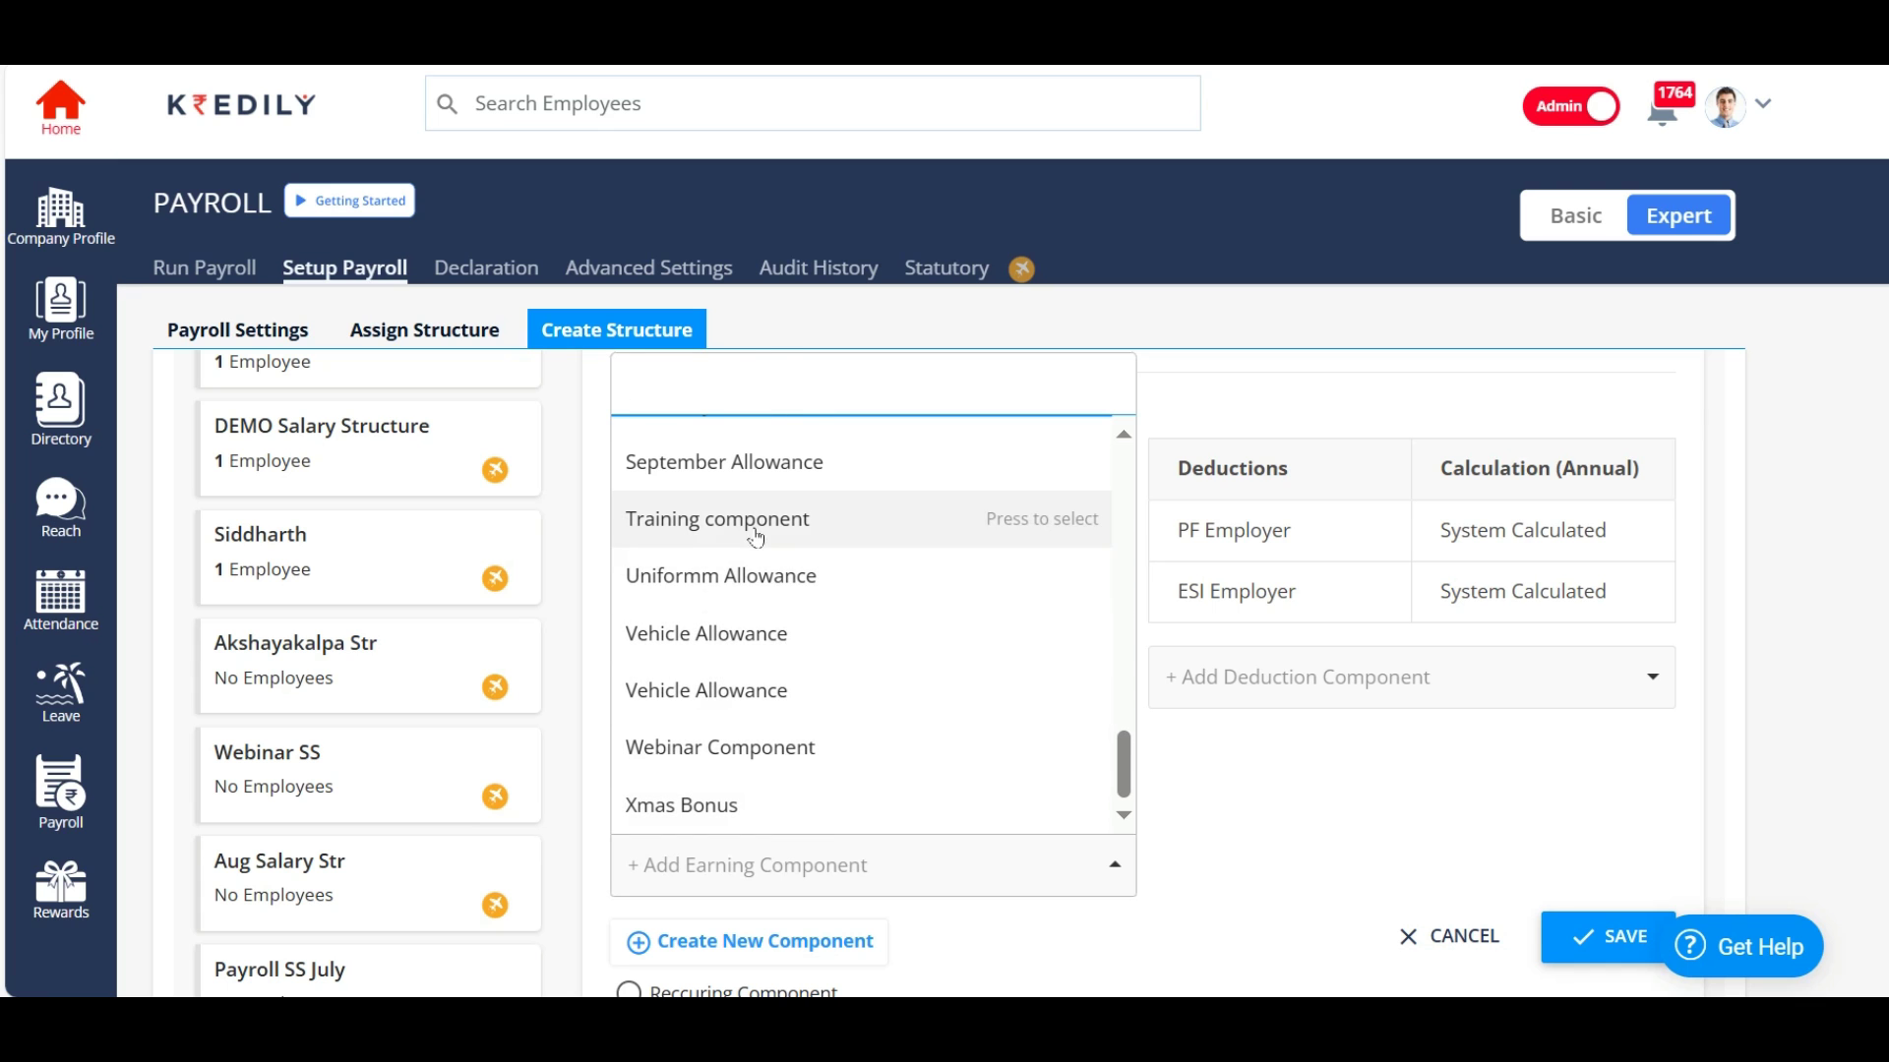
scroll(767, 657, "up", 3)
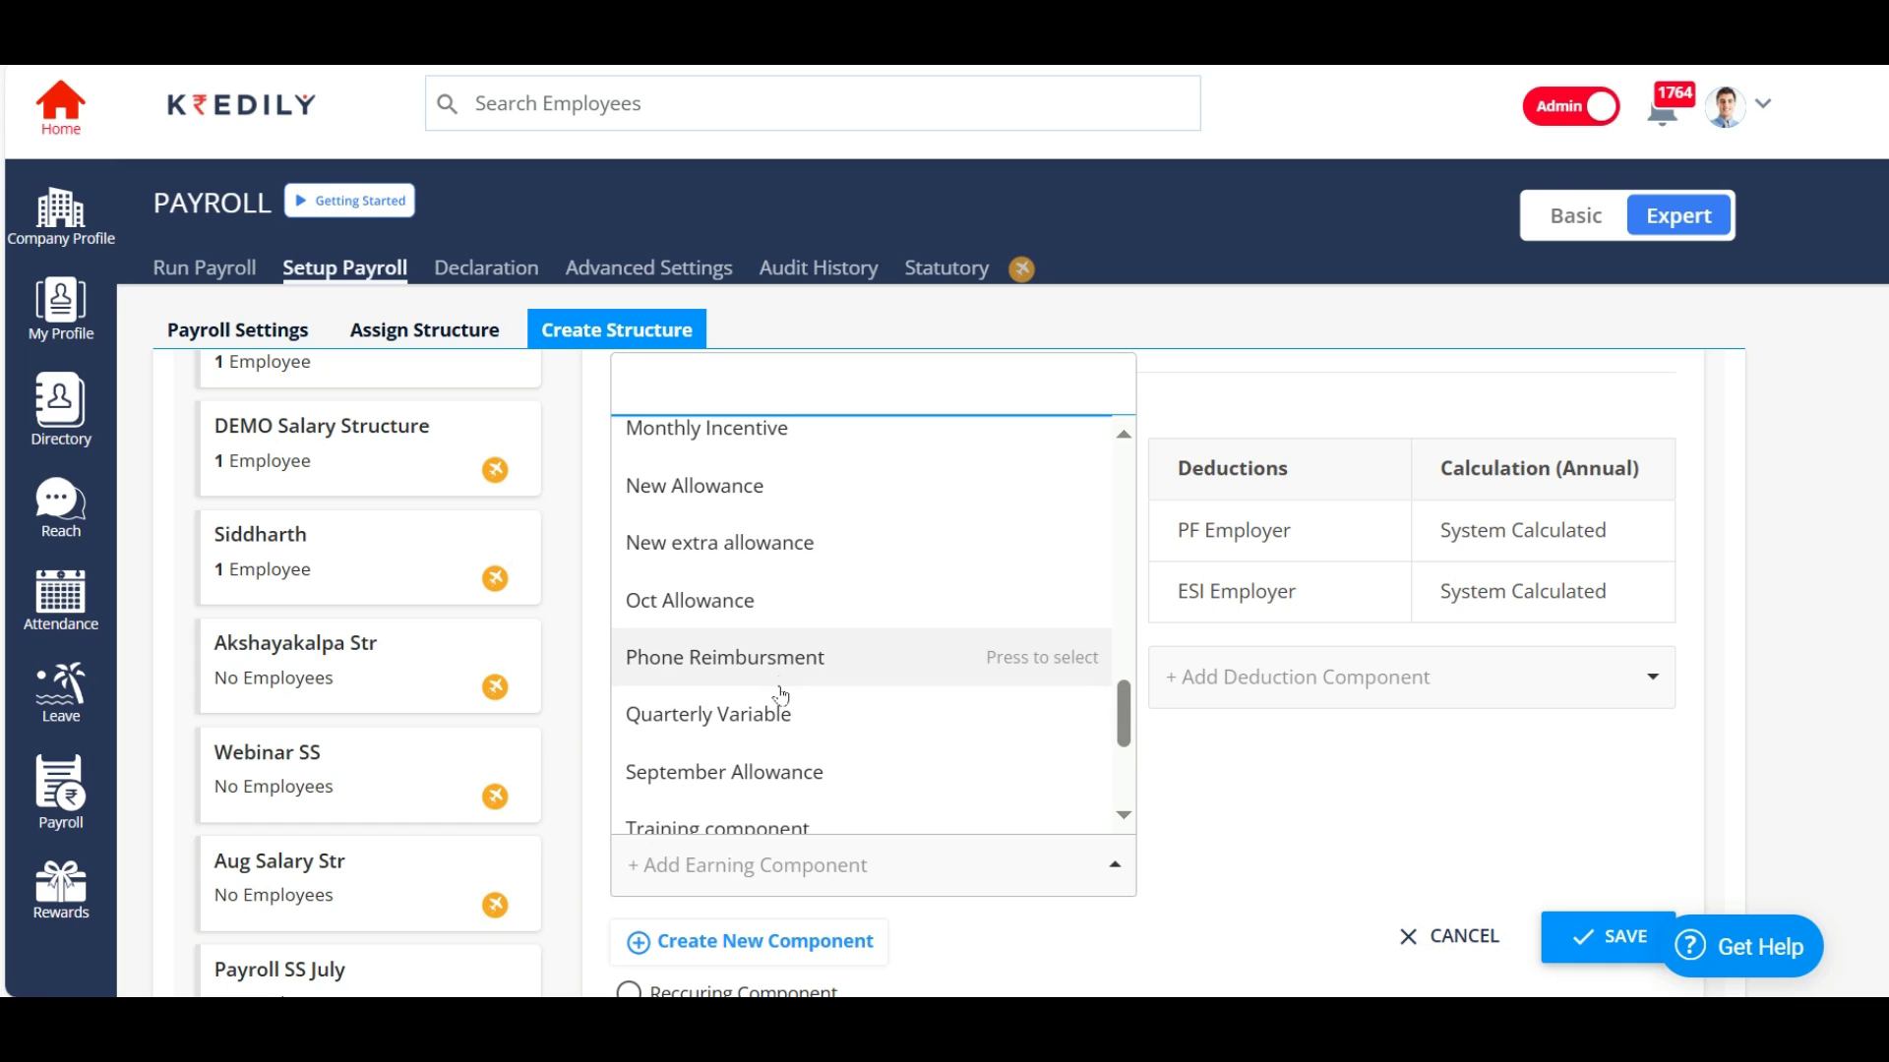
left_click(777, 429)
Step: Add Dusherra Bonus at 15,000 as an earning component
scroll(733, 672, "down", 2)
left_click(802, 784)
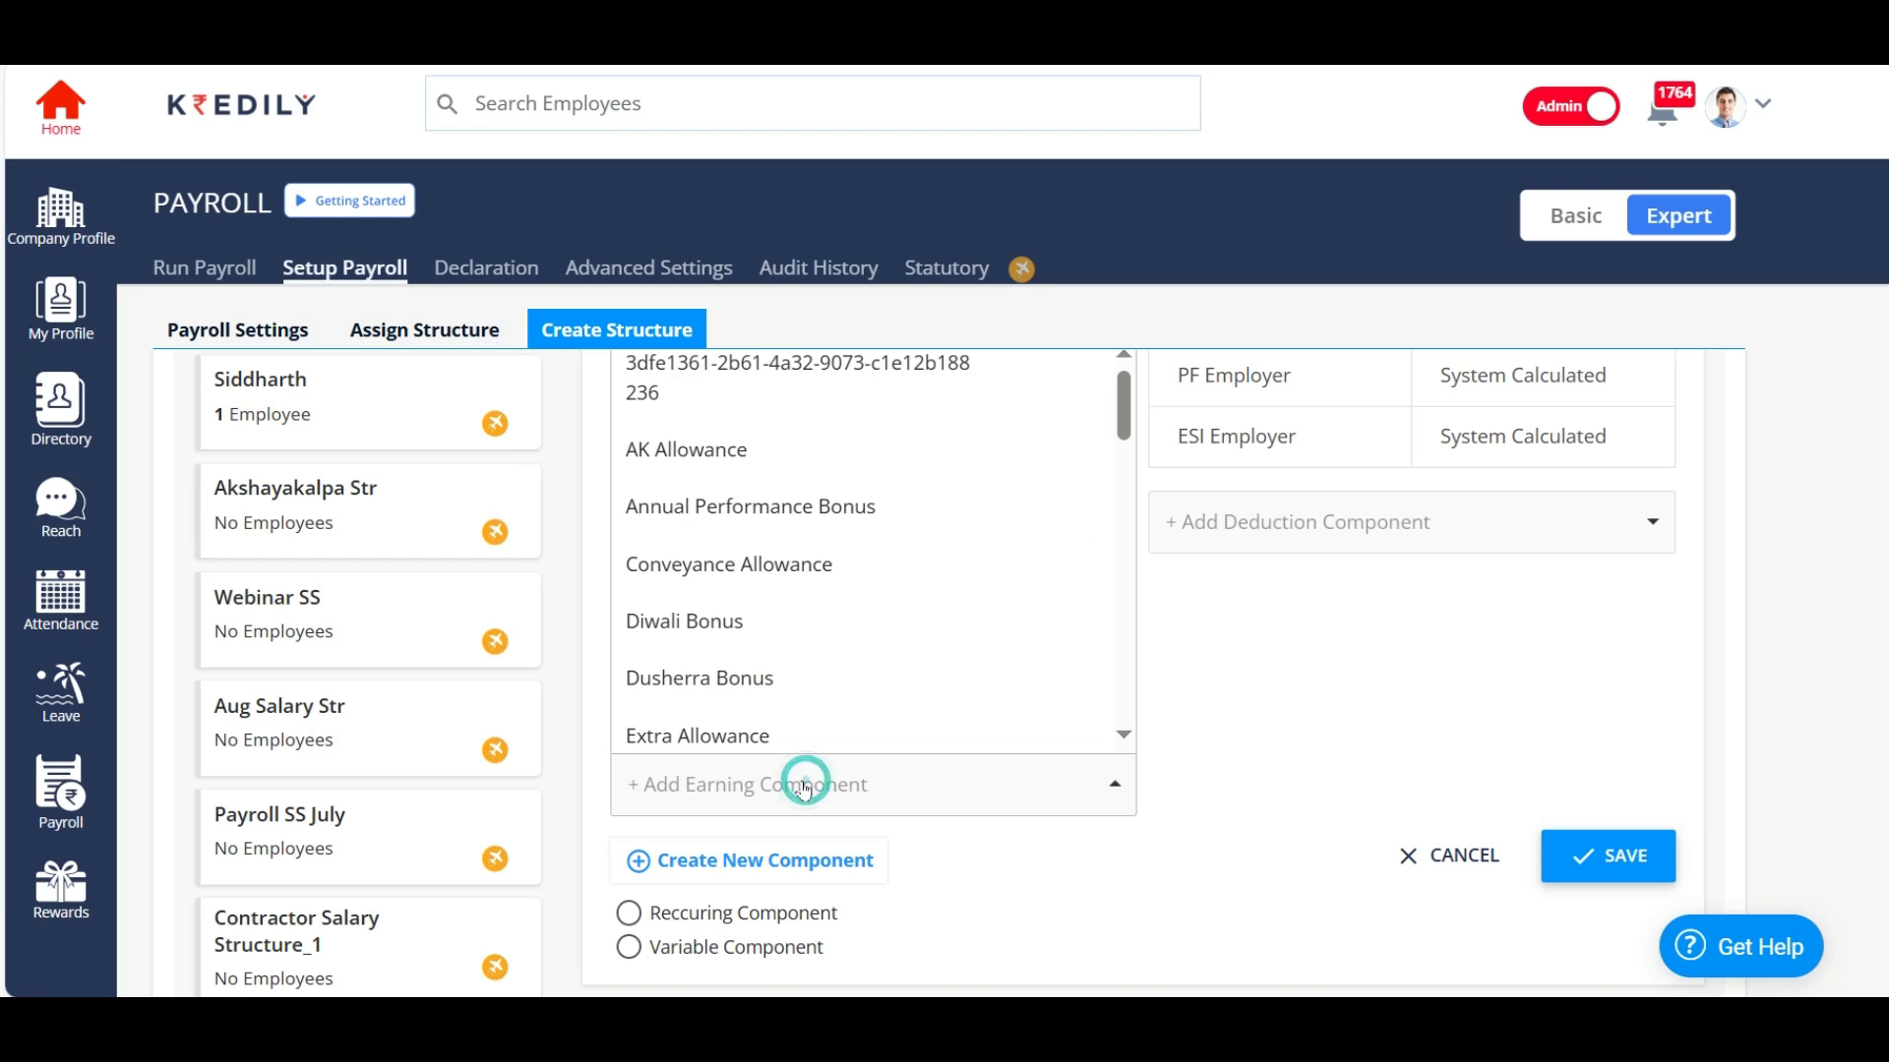
left_click(705, 679)
scroll(713, 694, "down", 1)
scroll(708, 704, "down", 1)
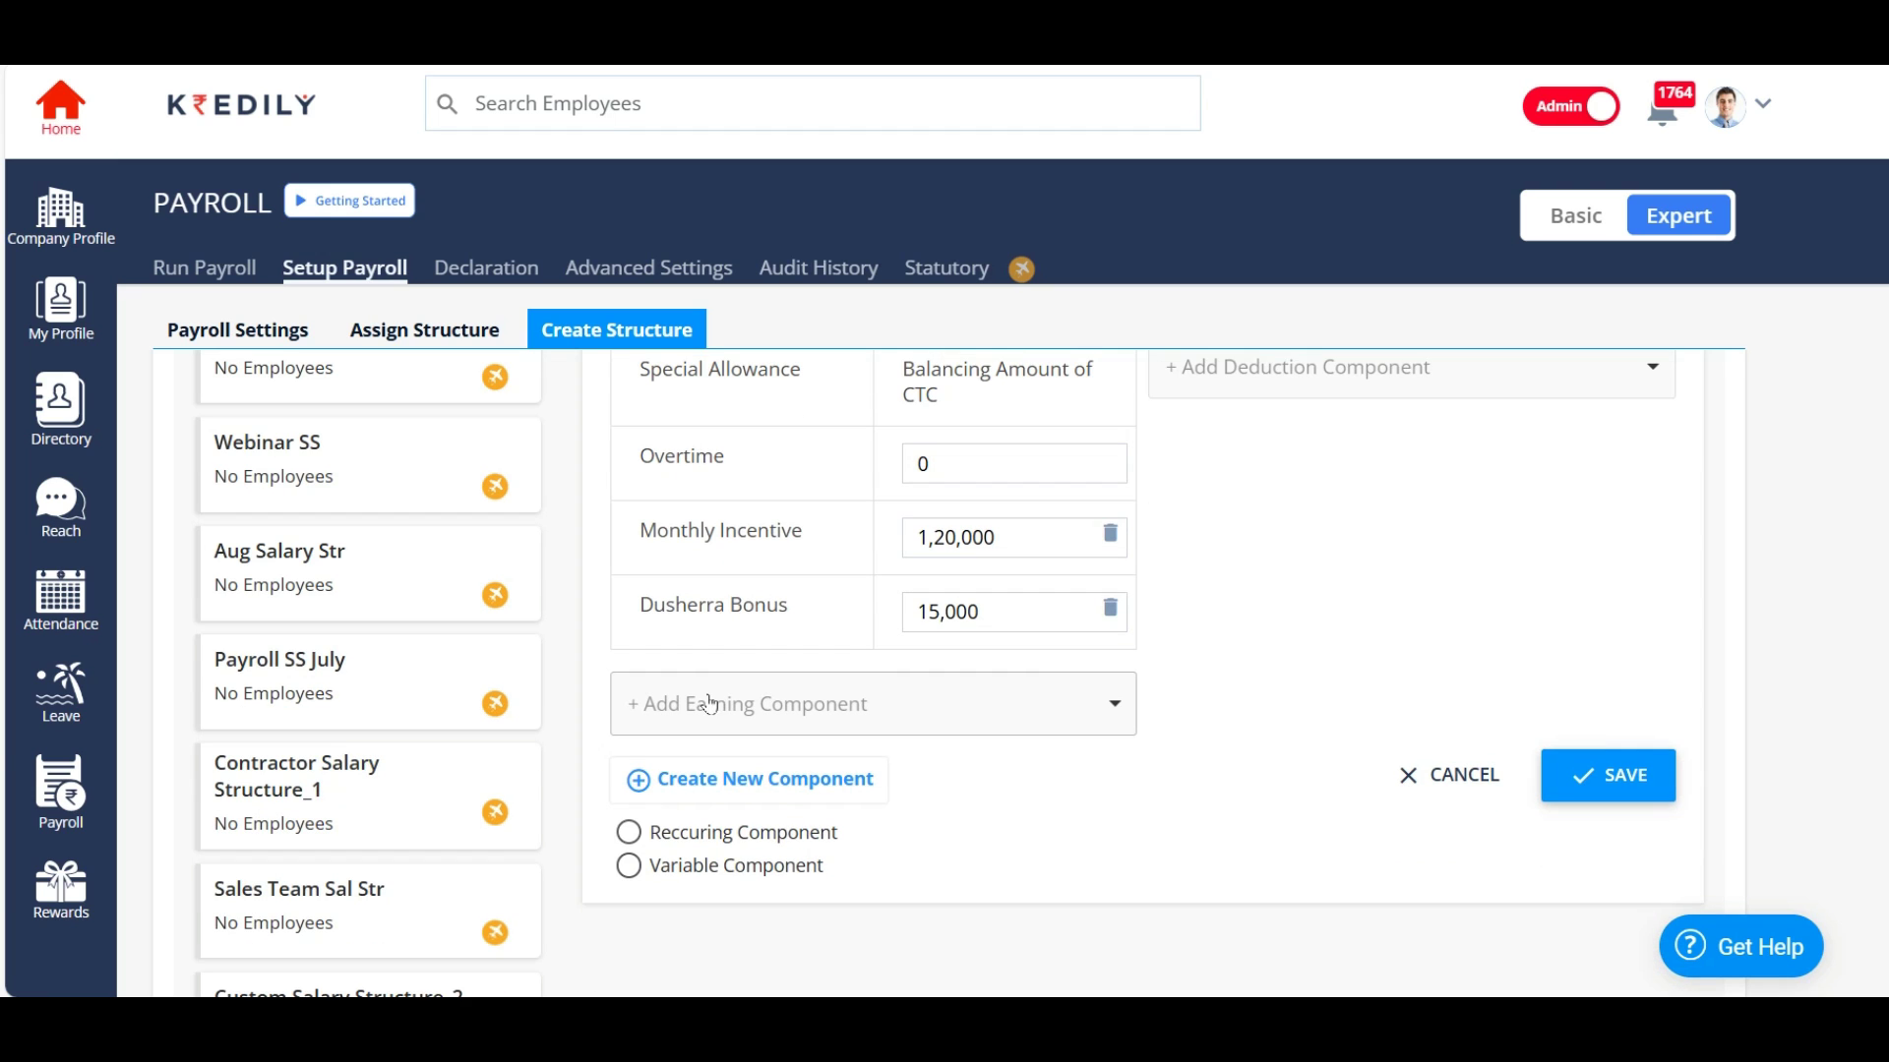
scroll(919, 673, "up", 4)
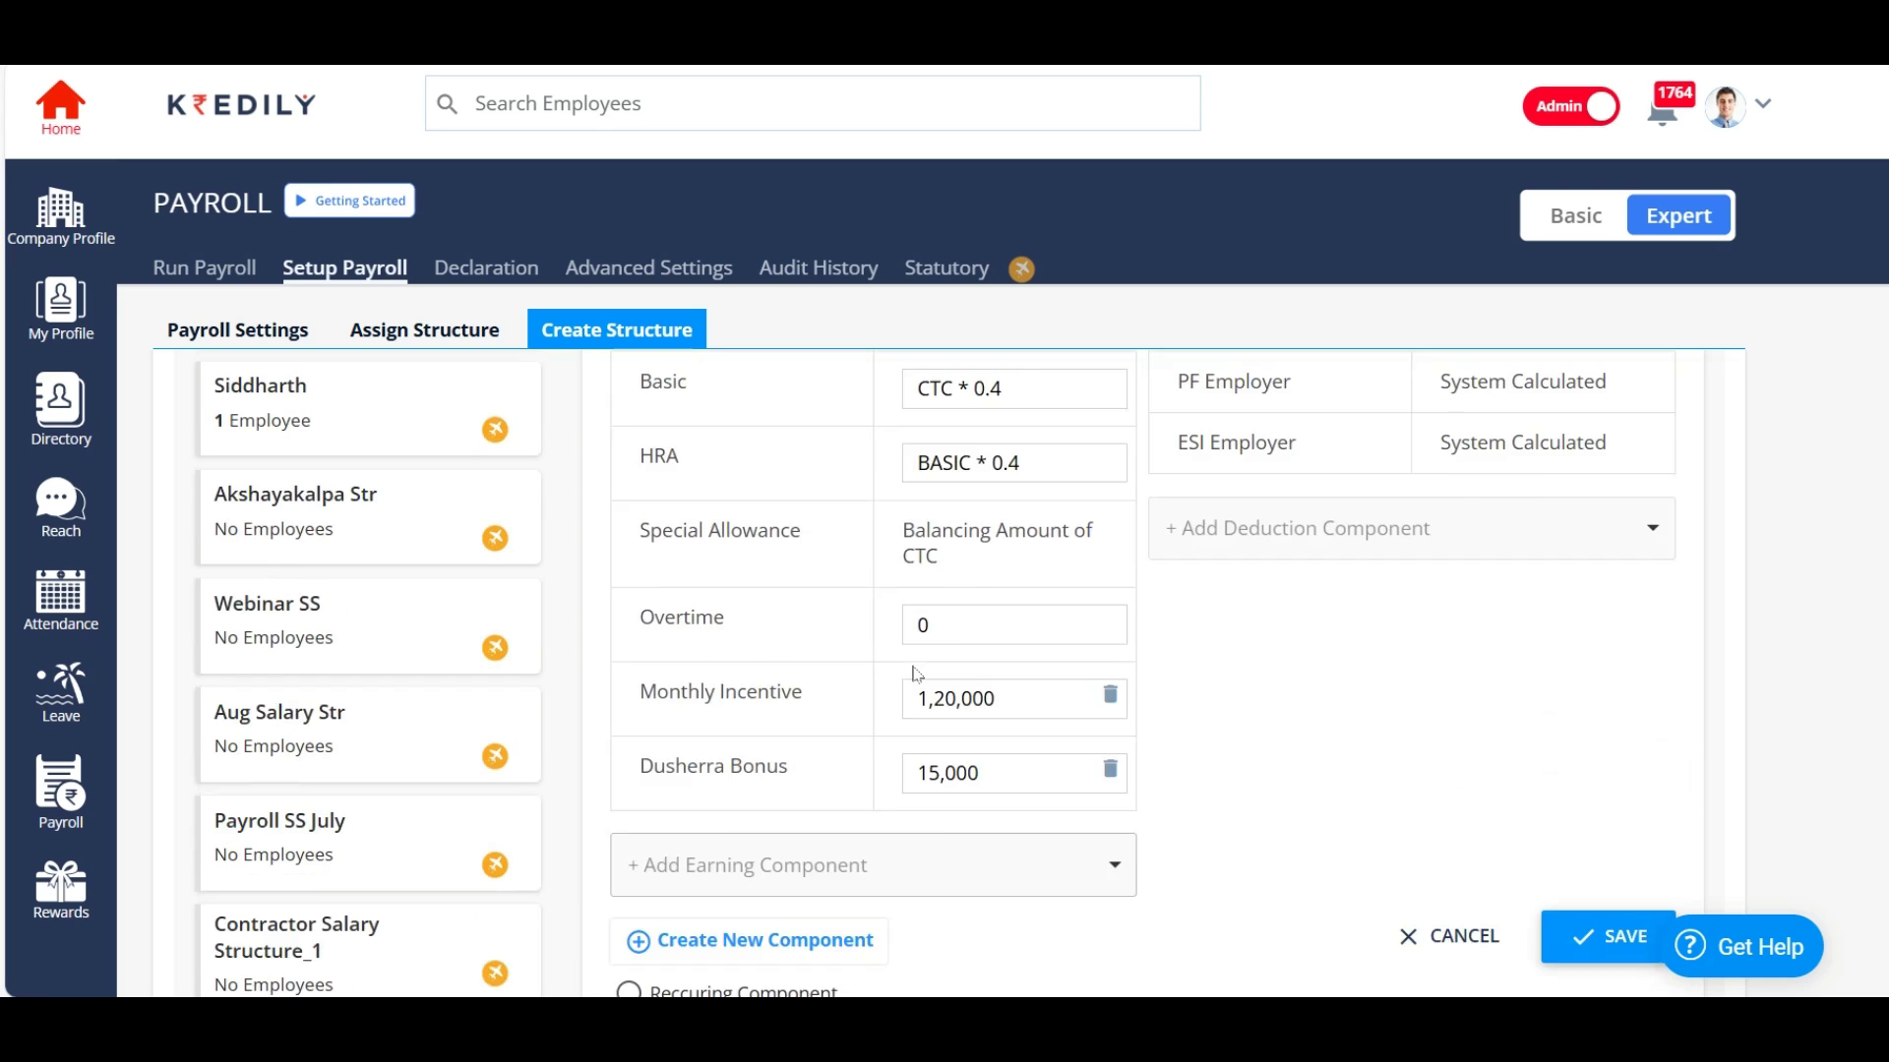
scroll(916, 668, "down", 6)
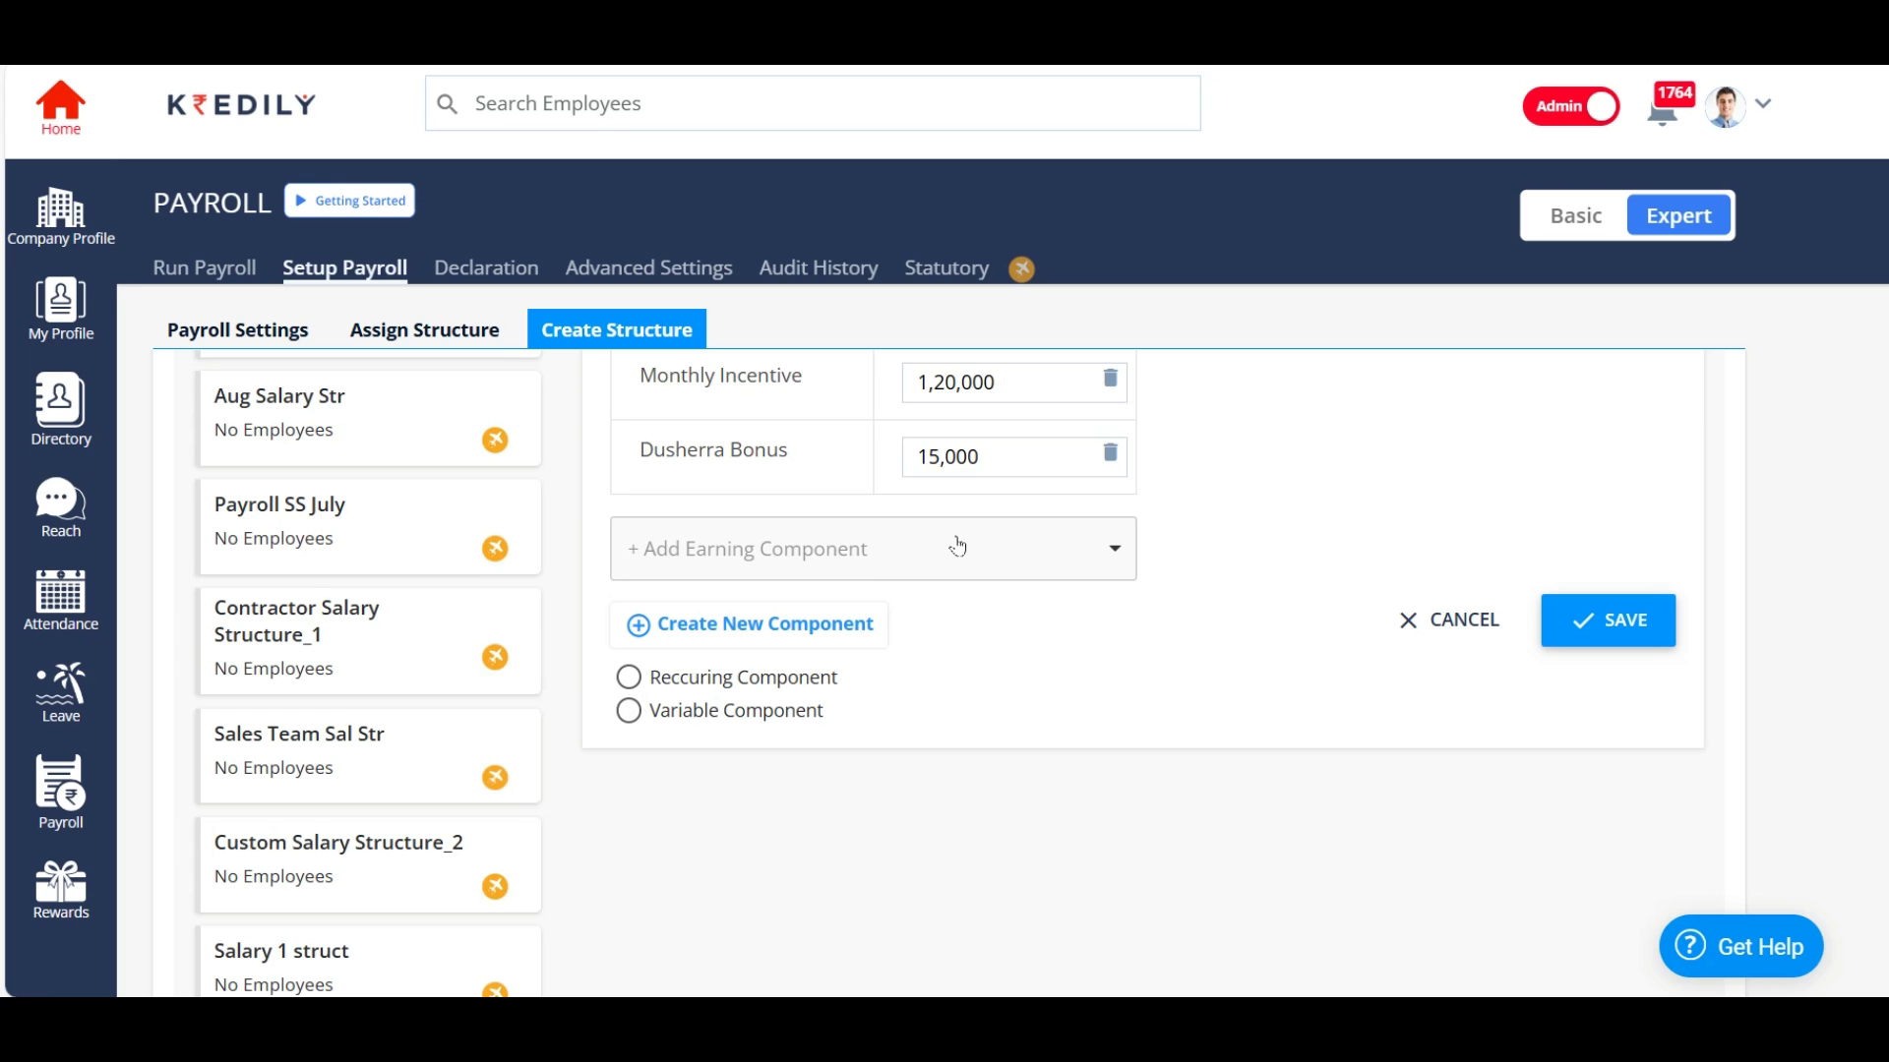
scroll(965, 684, "up", 5)
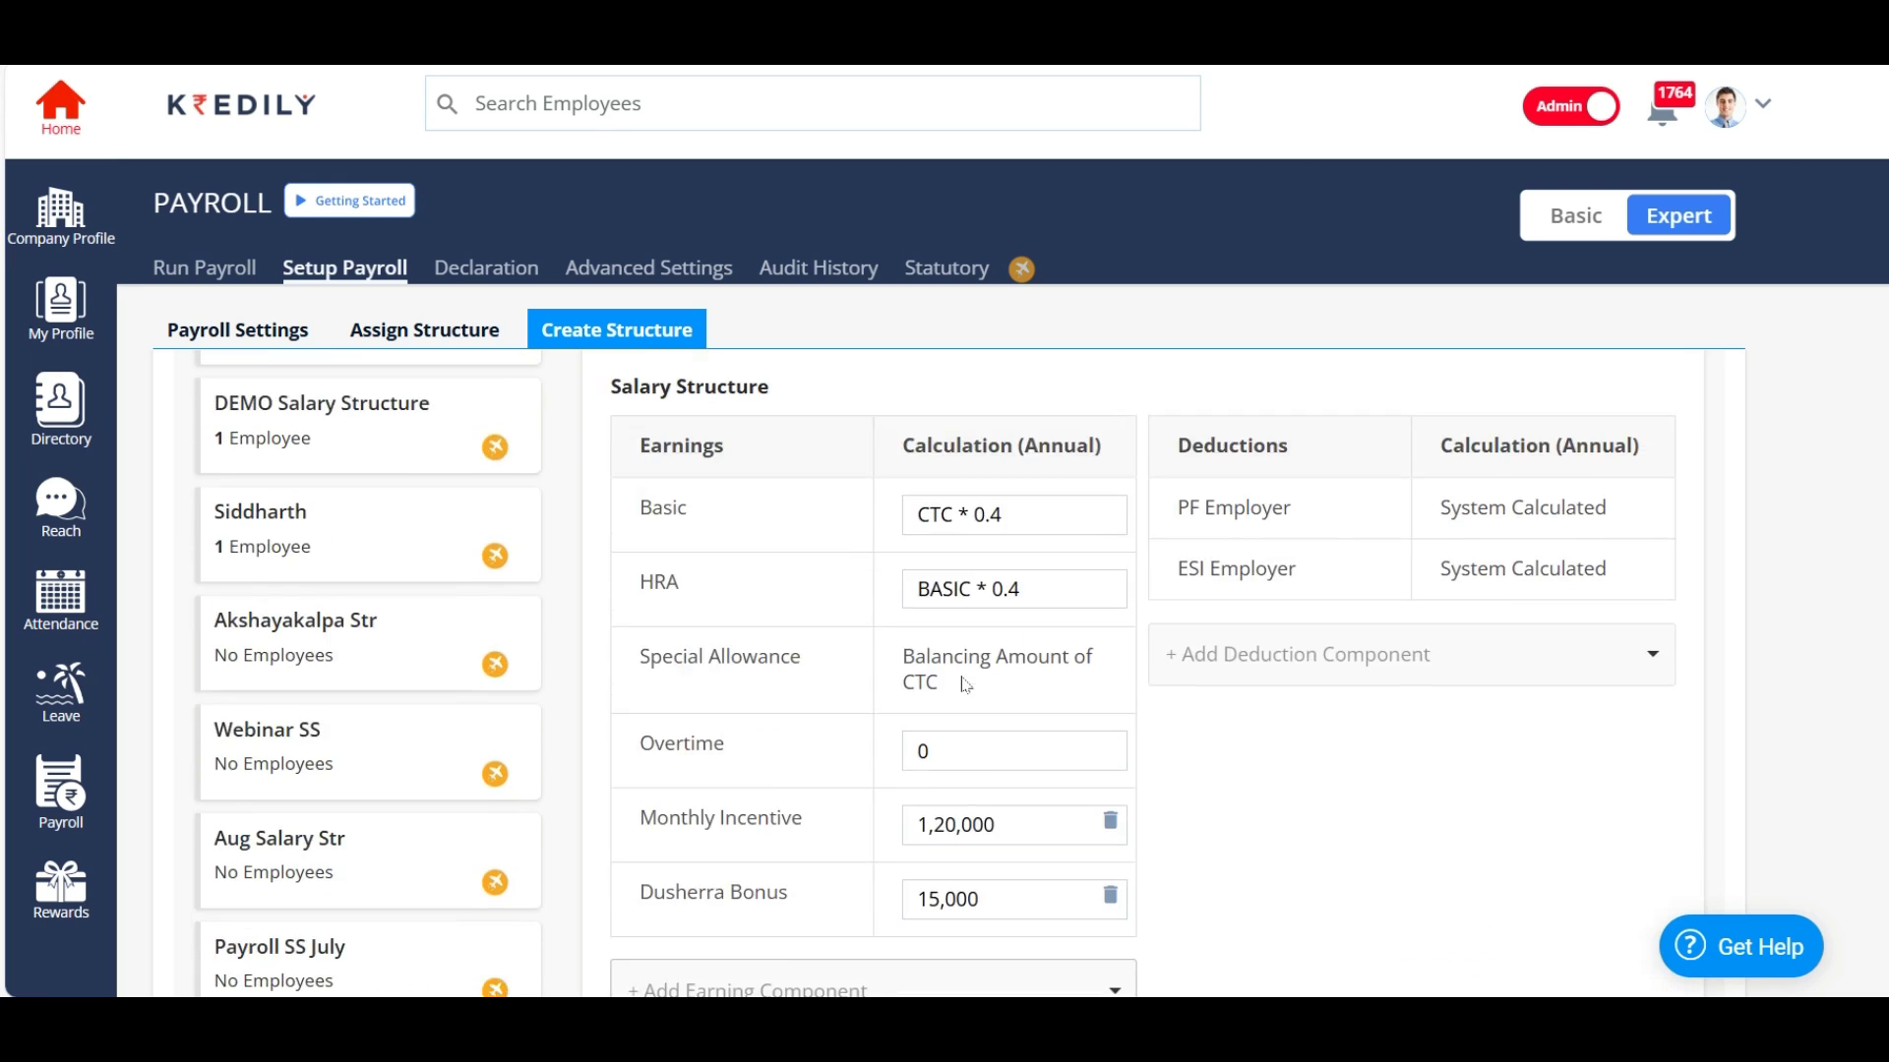
Step: Add LWF (480) and Medical Insurance Coverage (1,20,000) as deduction components
left_click(1467, 685)
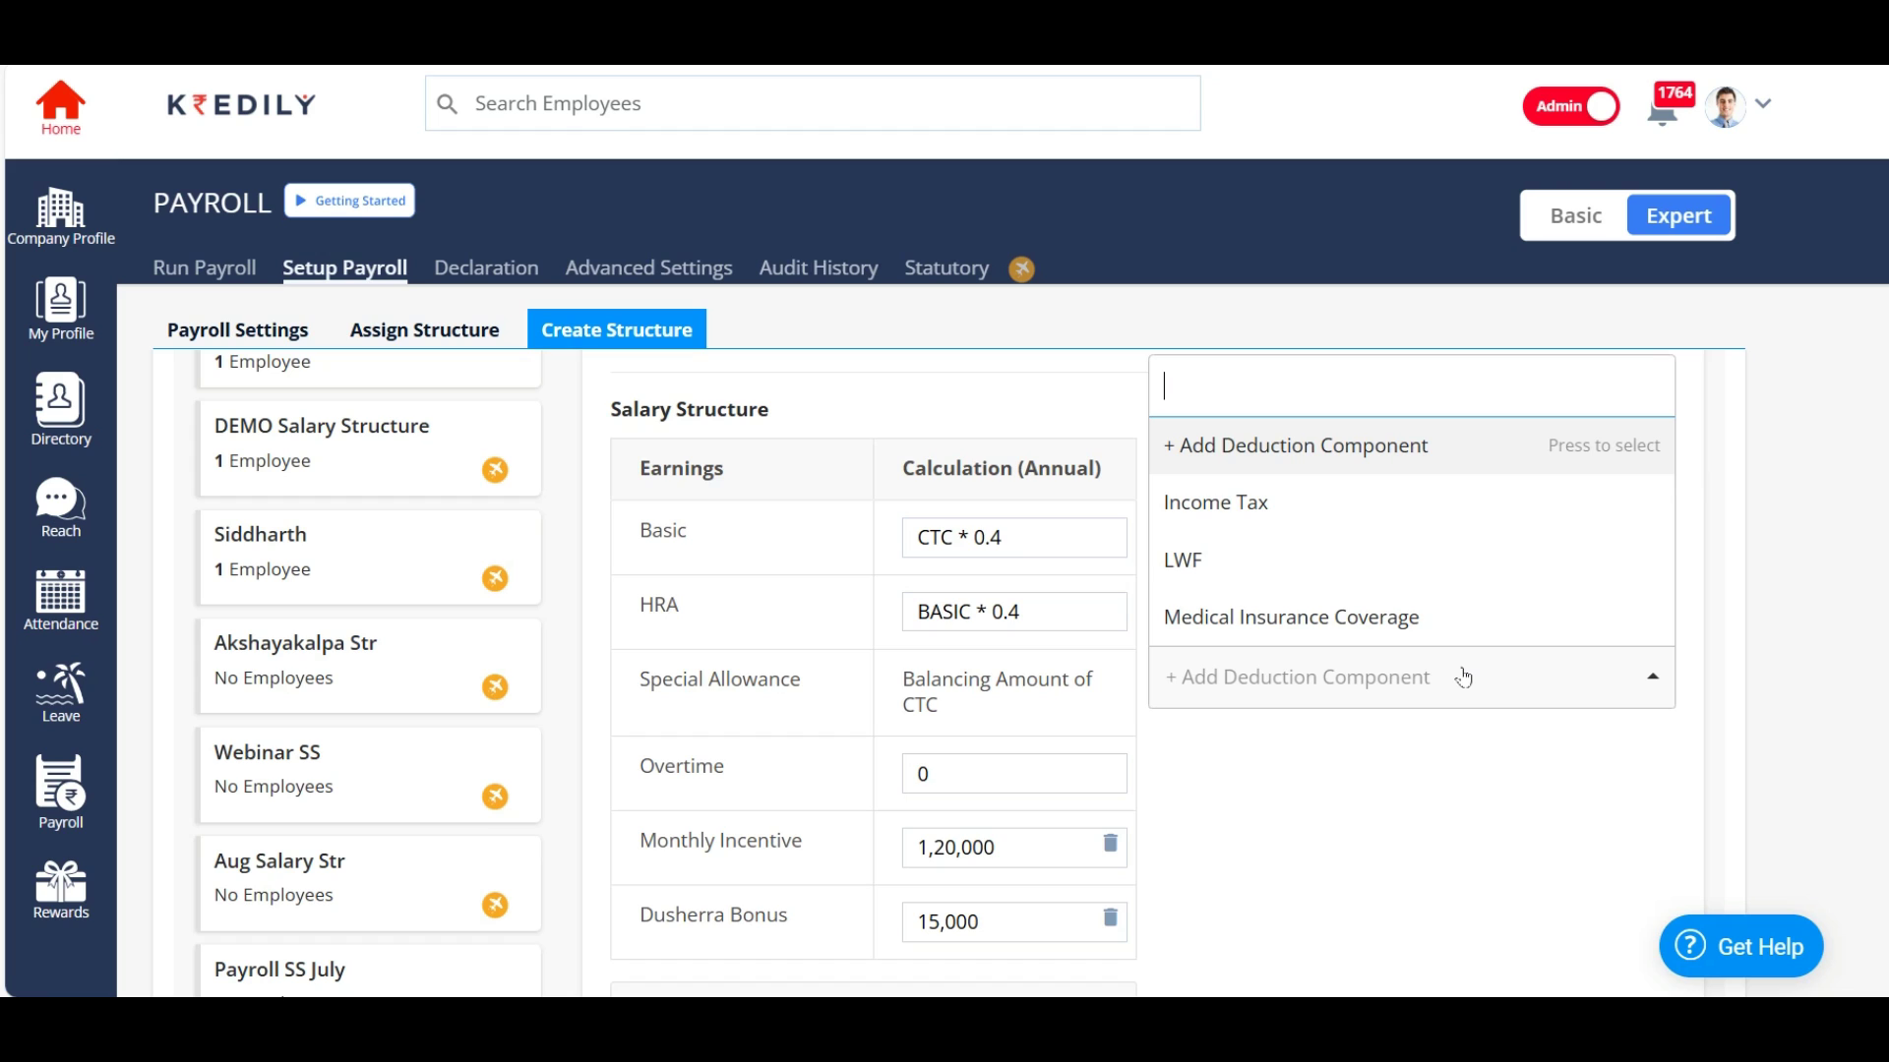
left_click(1234, 560)
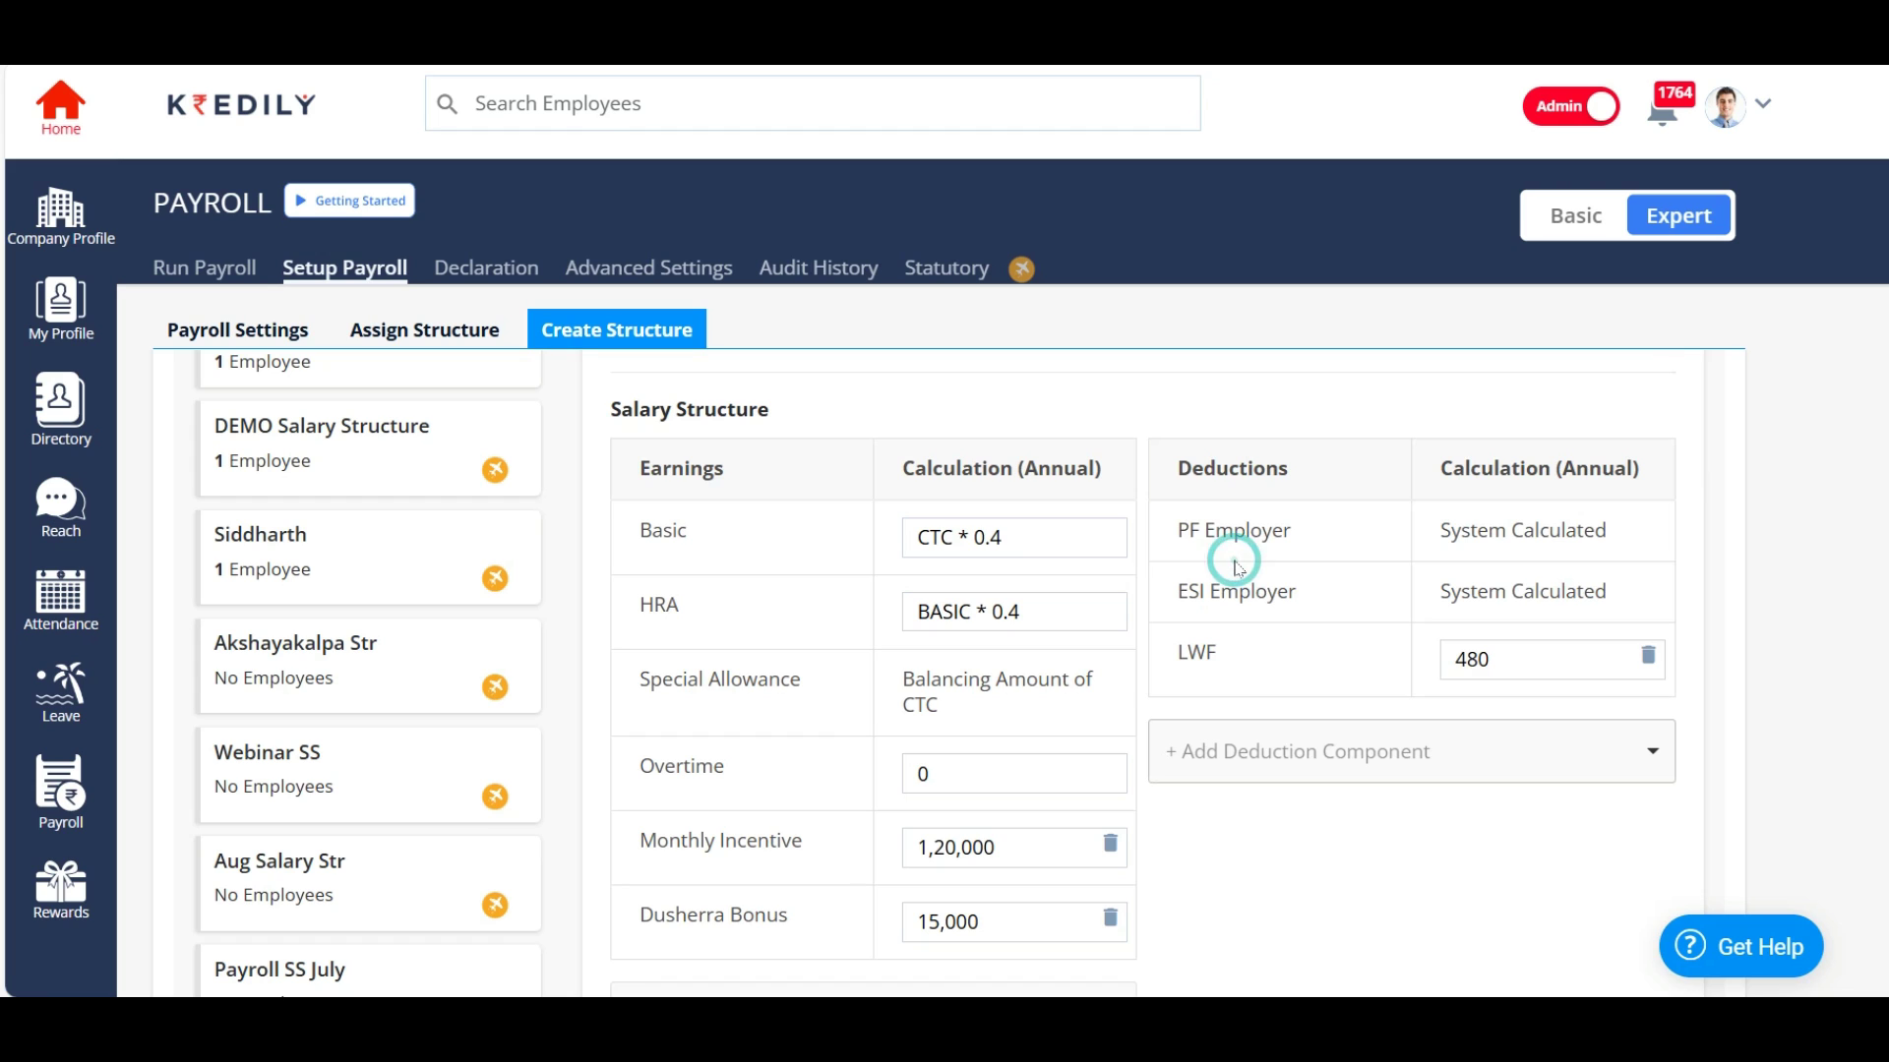
left_click(1433, 759)
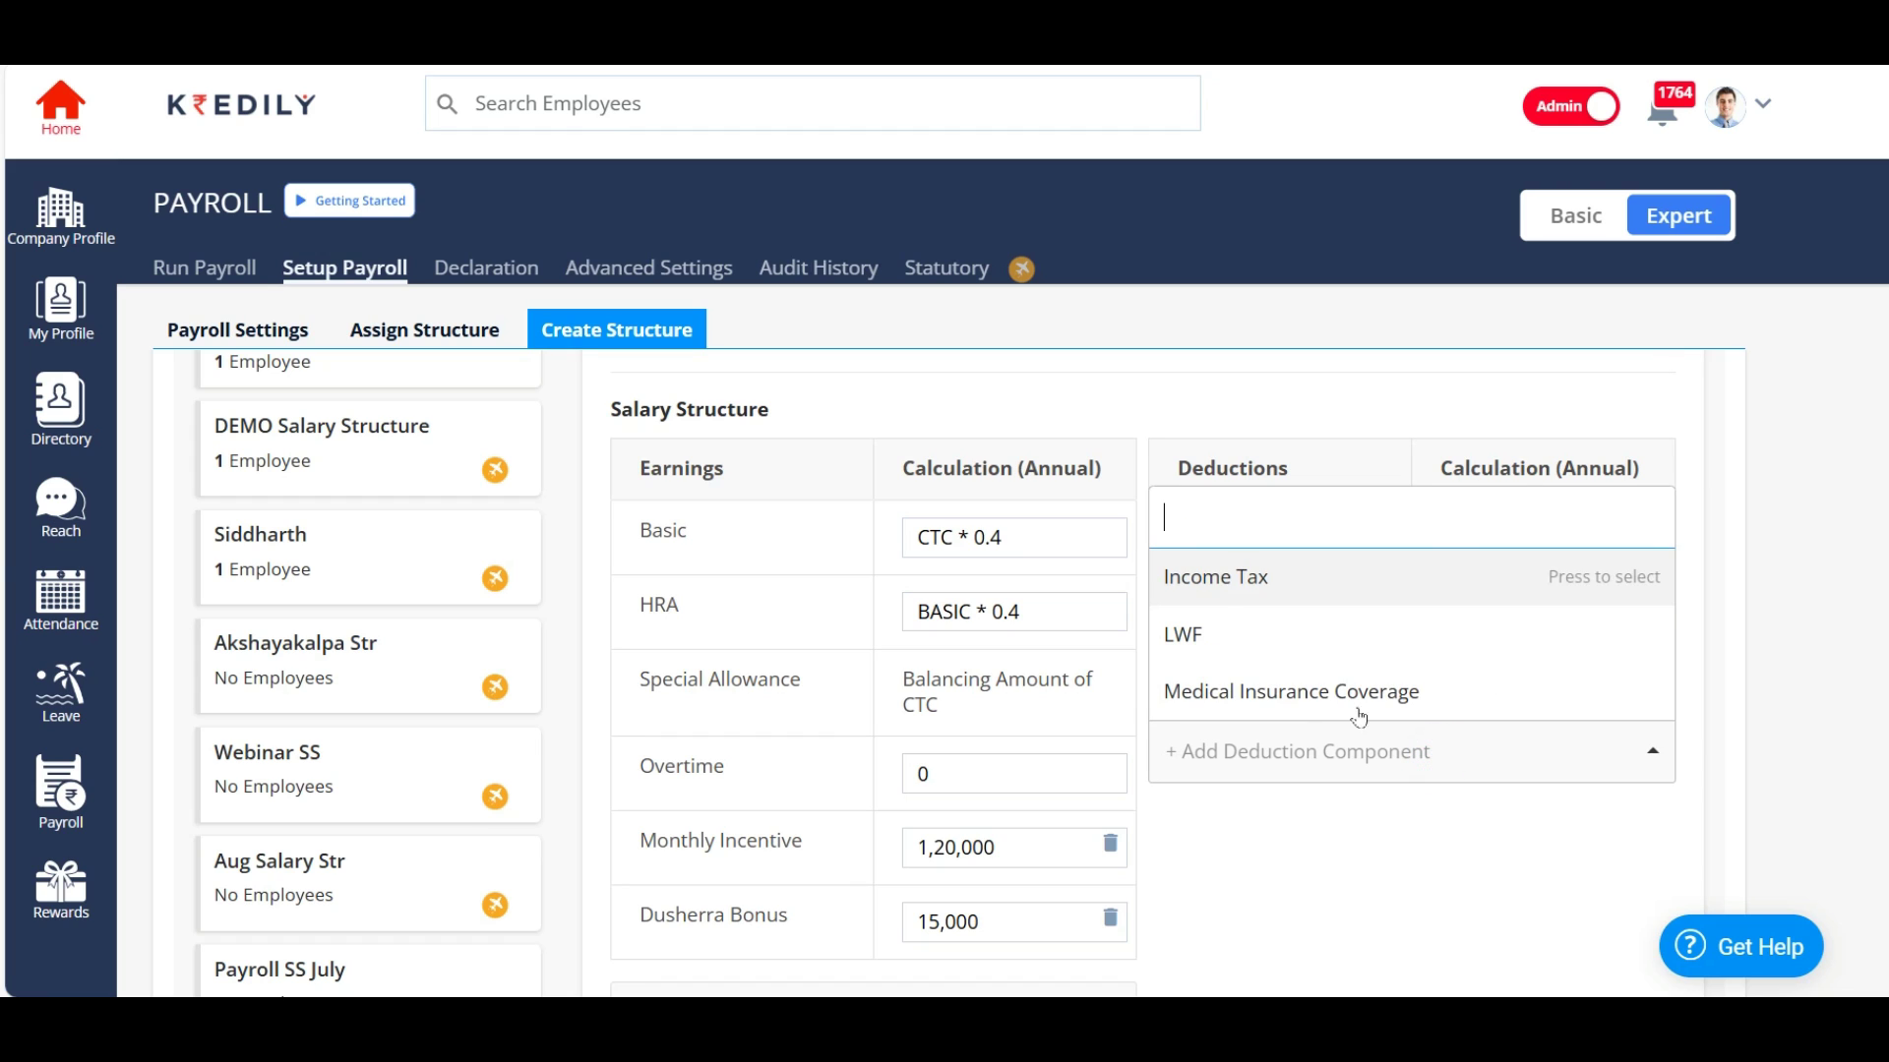
left_click(1311, 694)
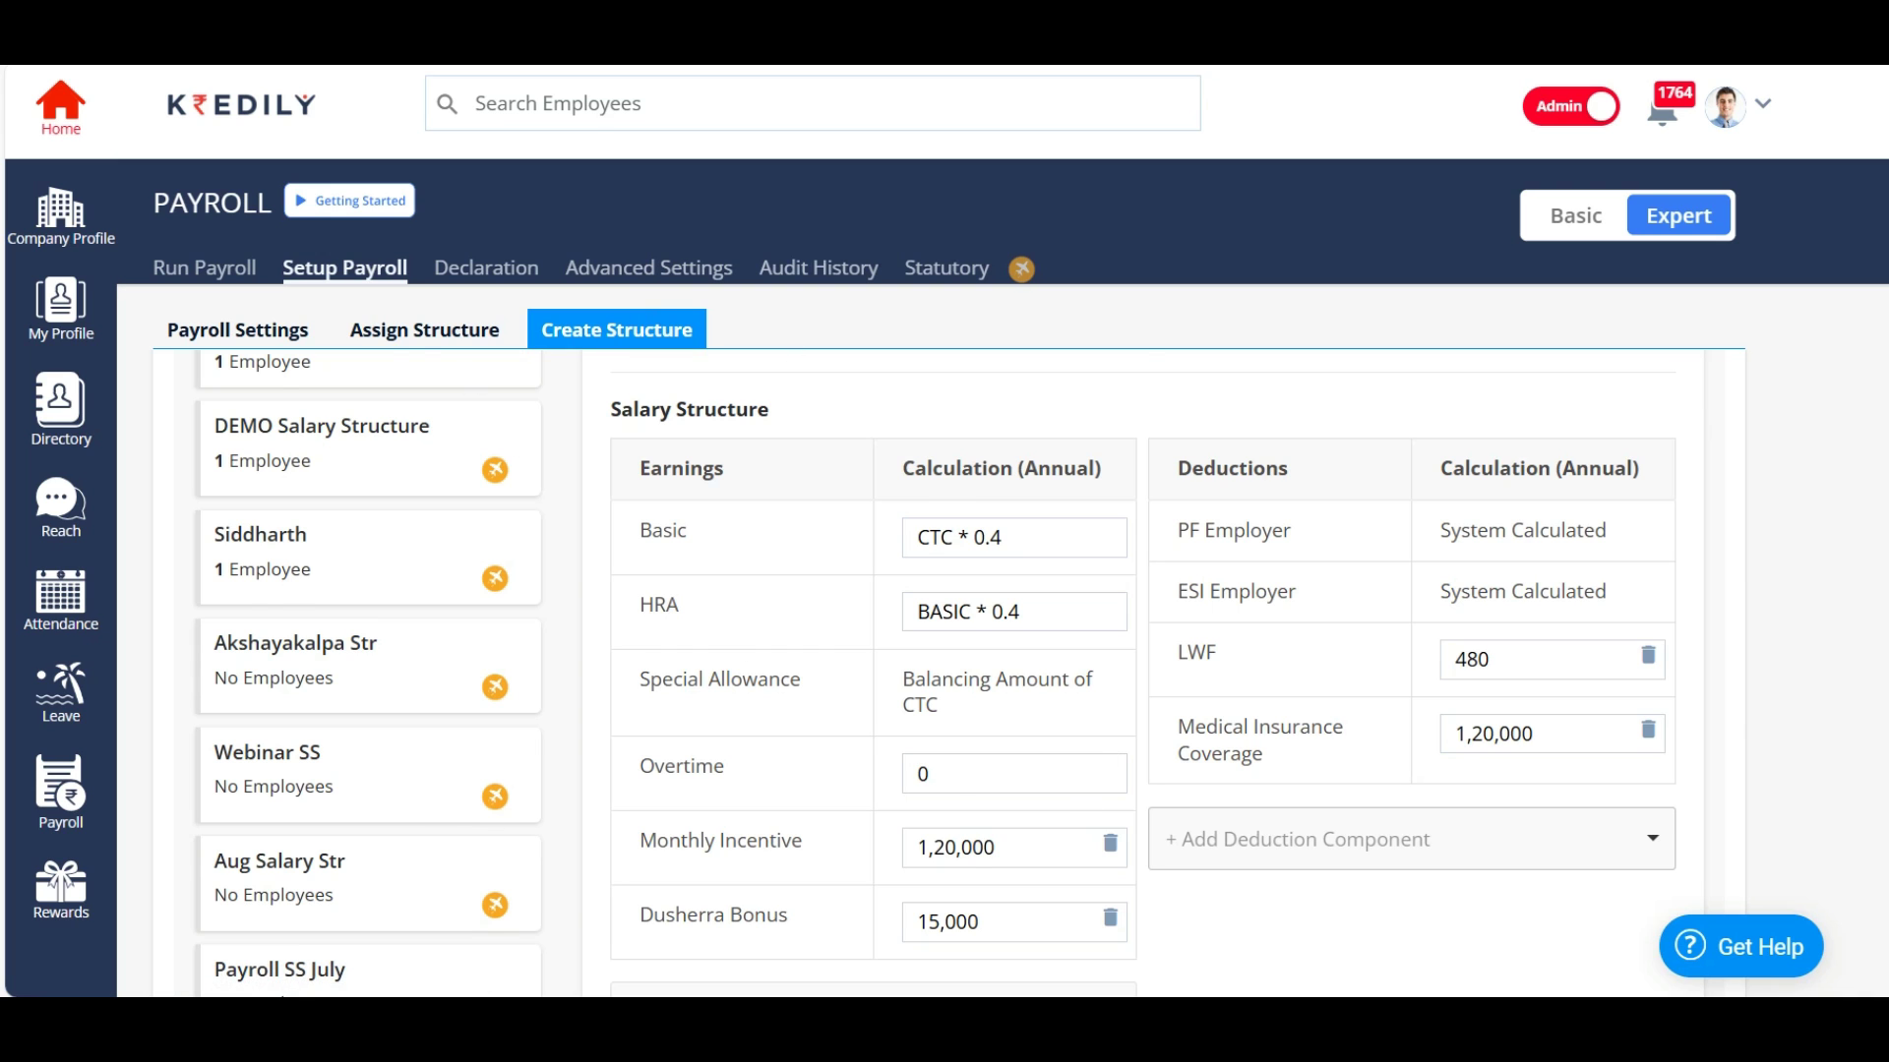
scroll(1087, 759, "down", 5)
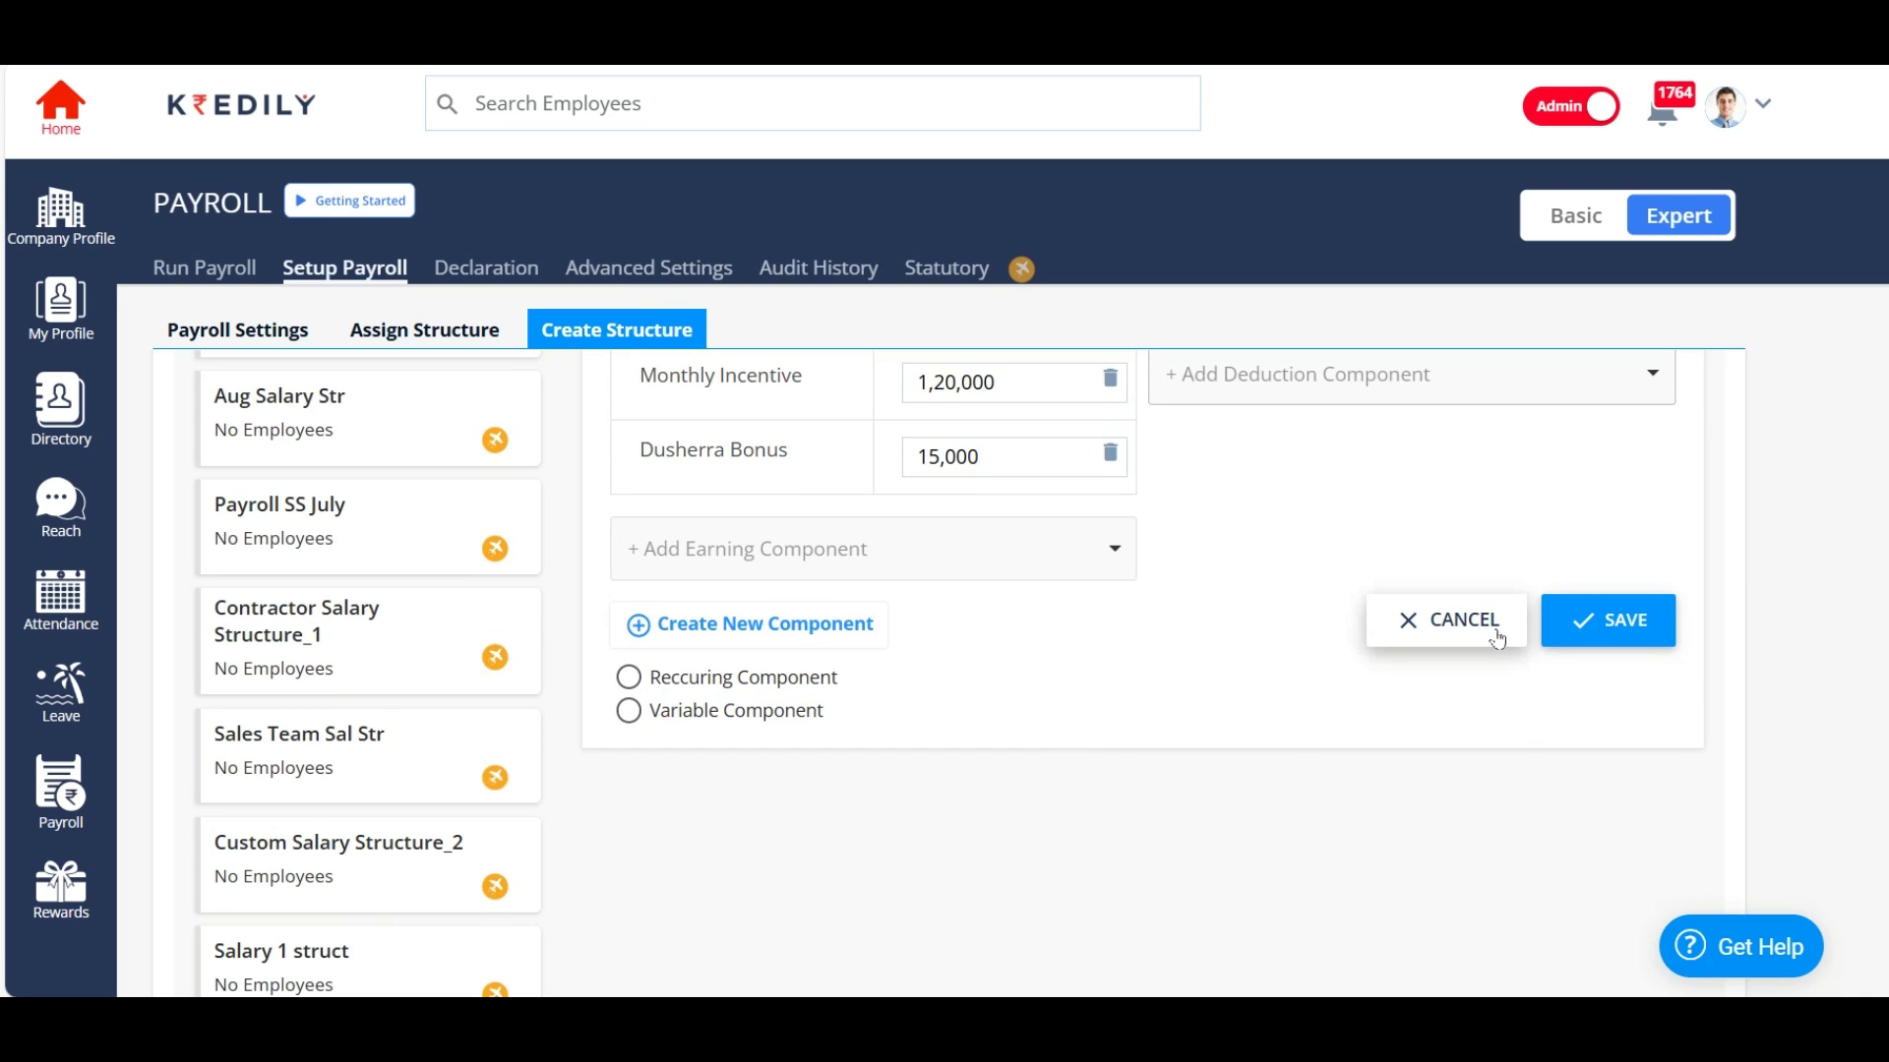
Step: Save New Salary 2024, dismiss the success message, and go to Assign Structure
left_click(1586, 618)
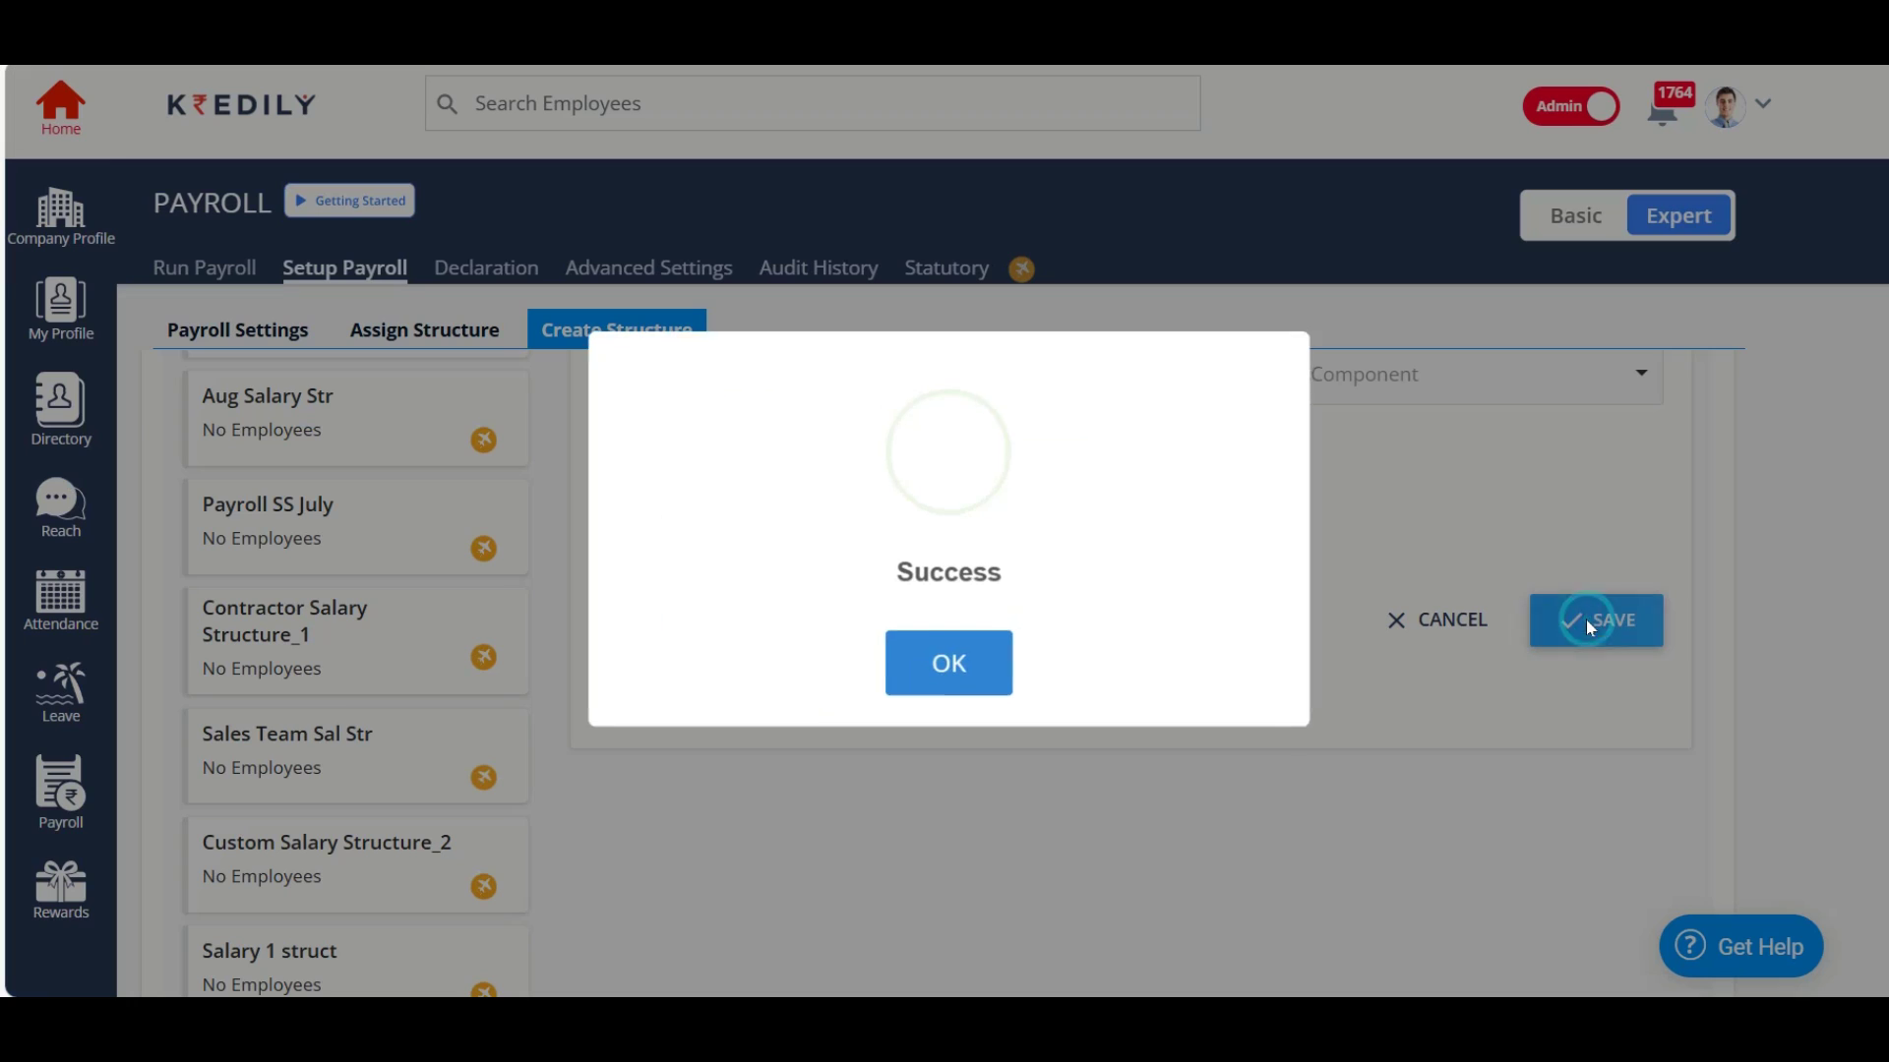
left_click(944, 657)
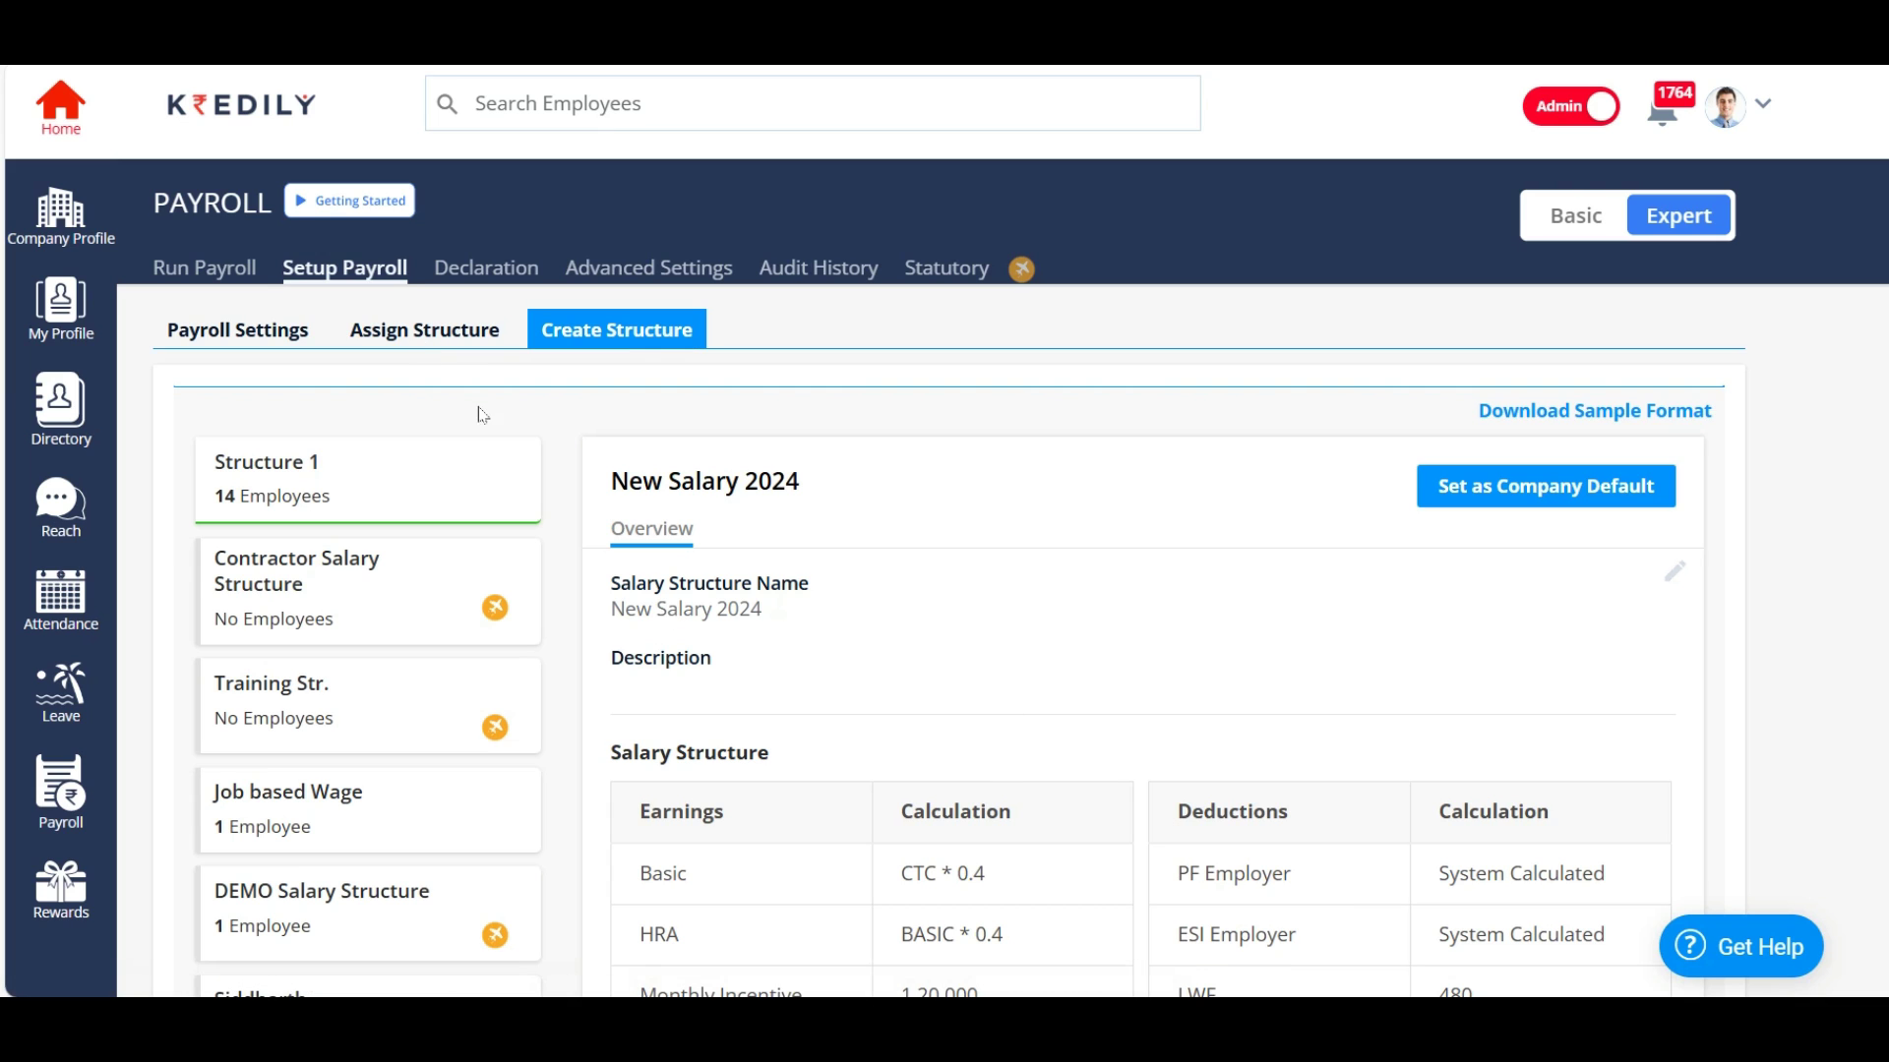
left_click(388, 338)
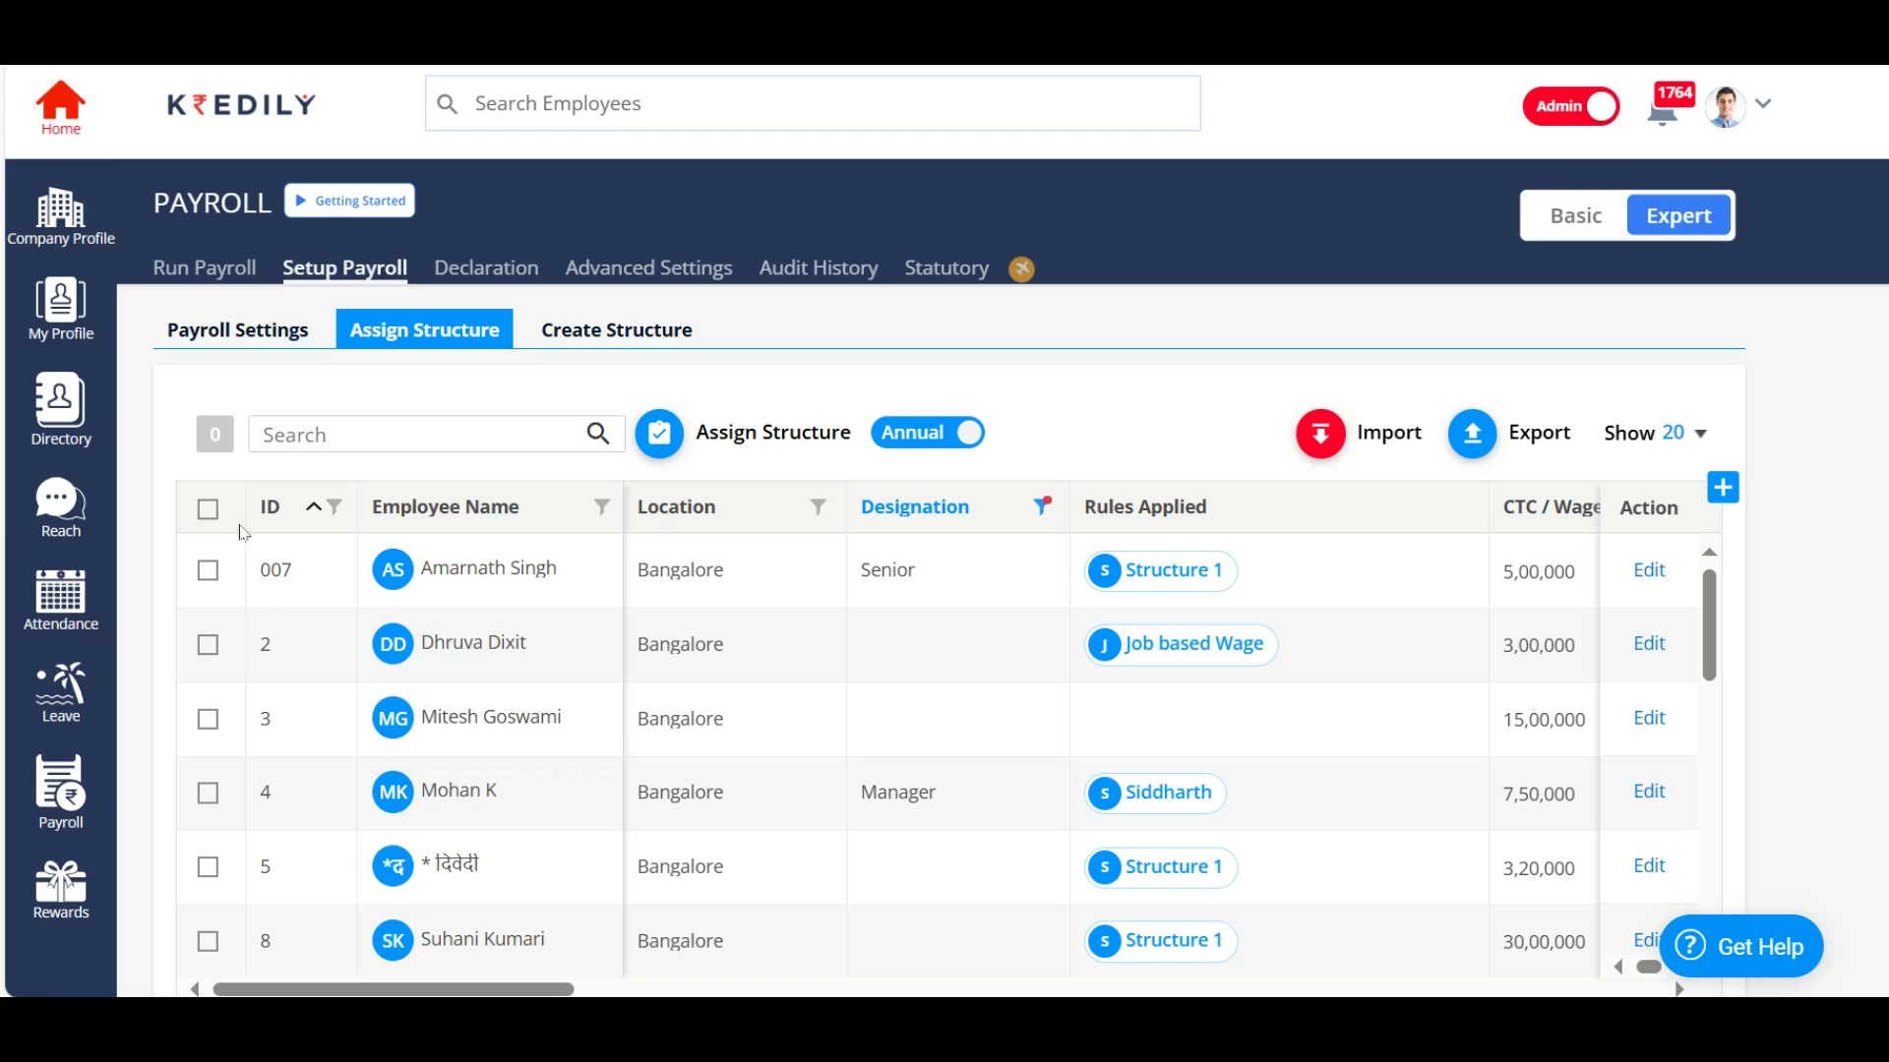
Step: Select only the employees with IDs 007 and 4 in the assignment list
left_click(207, 509)
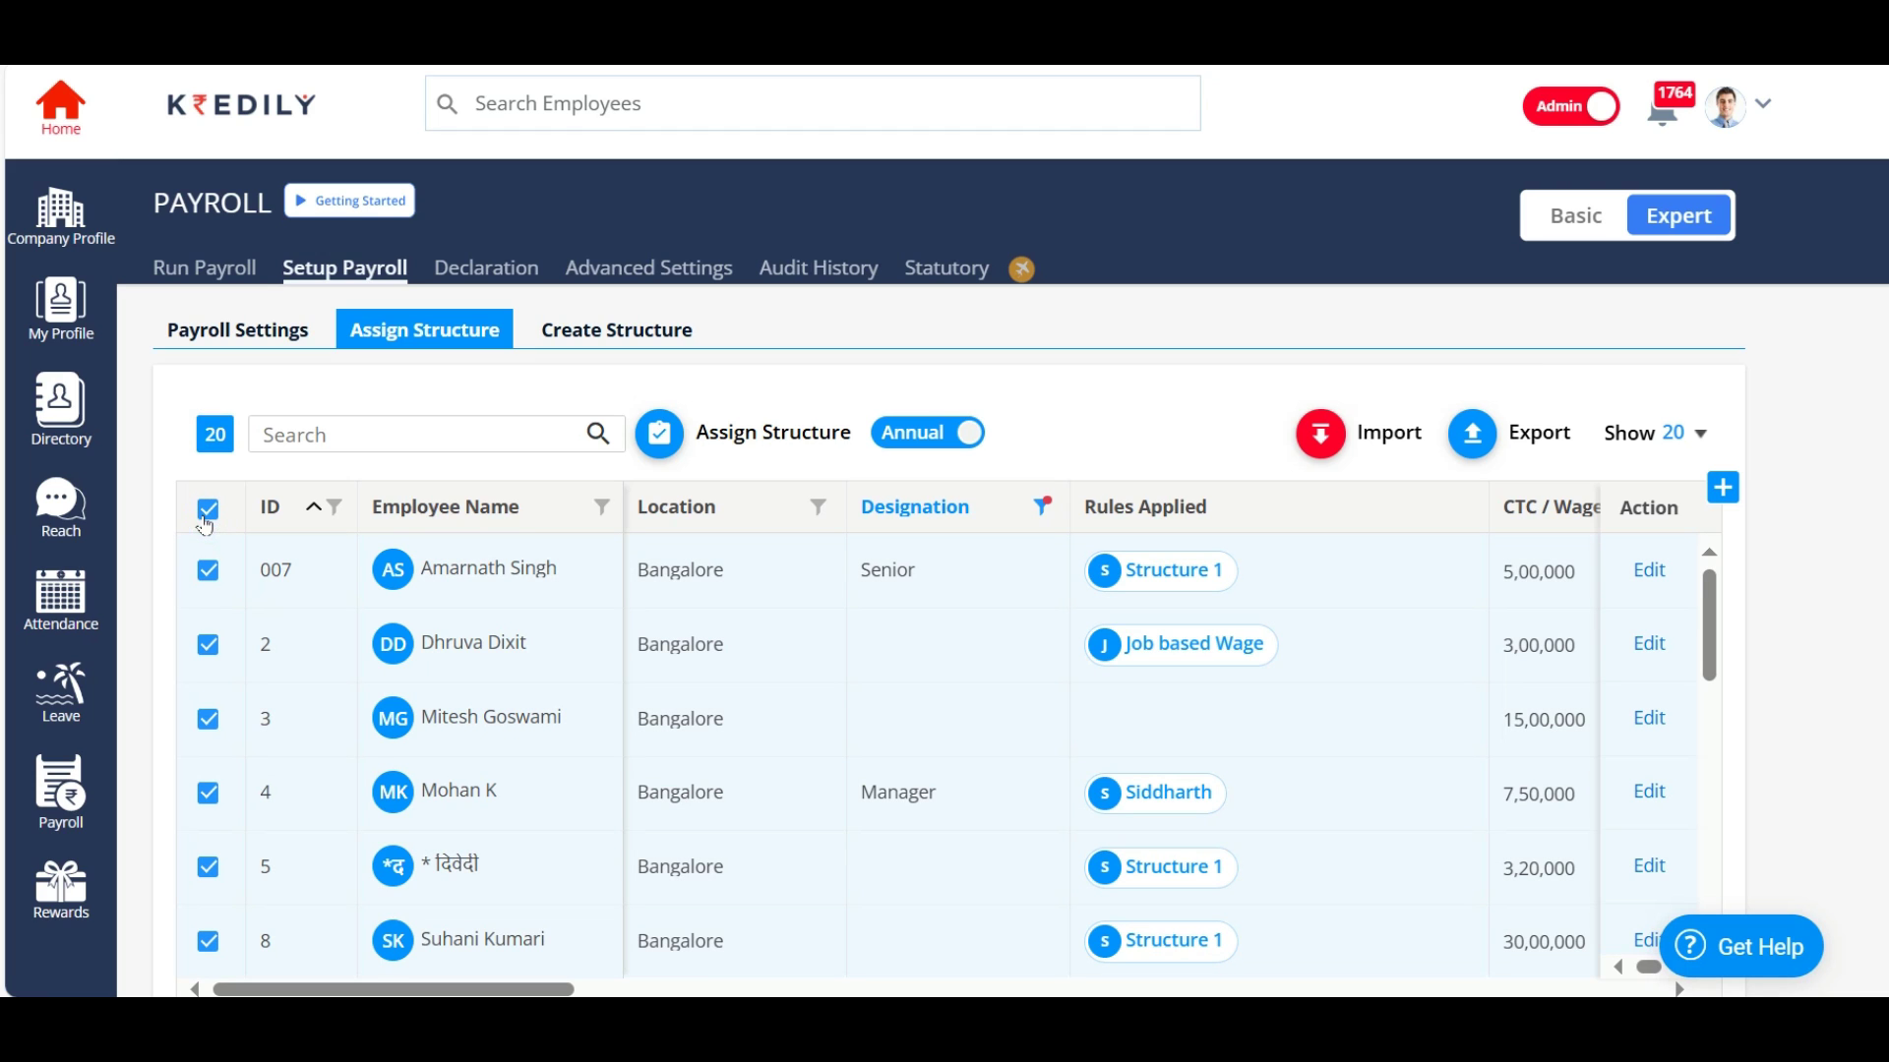
left_click(207, 509)
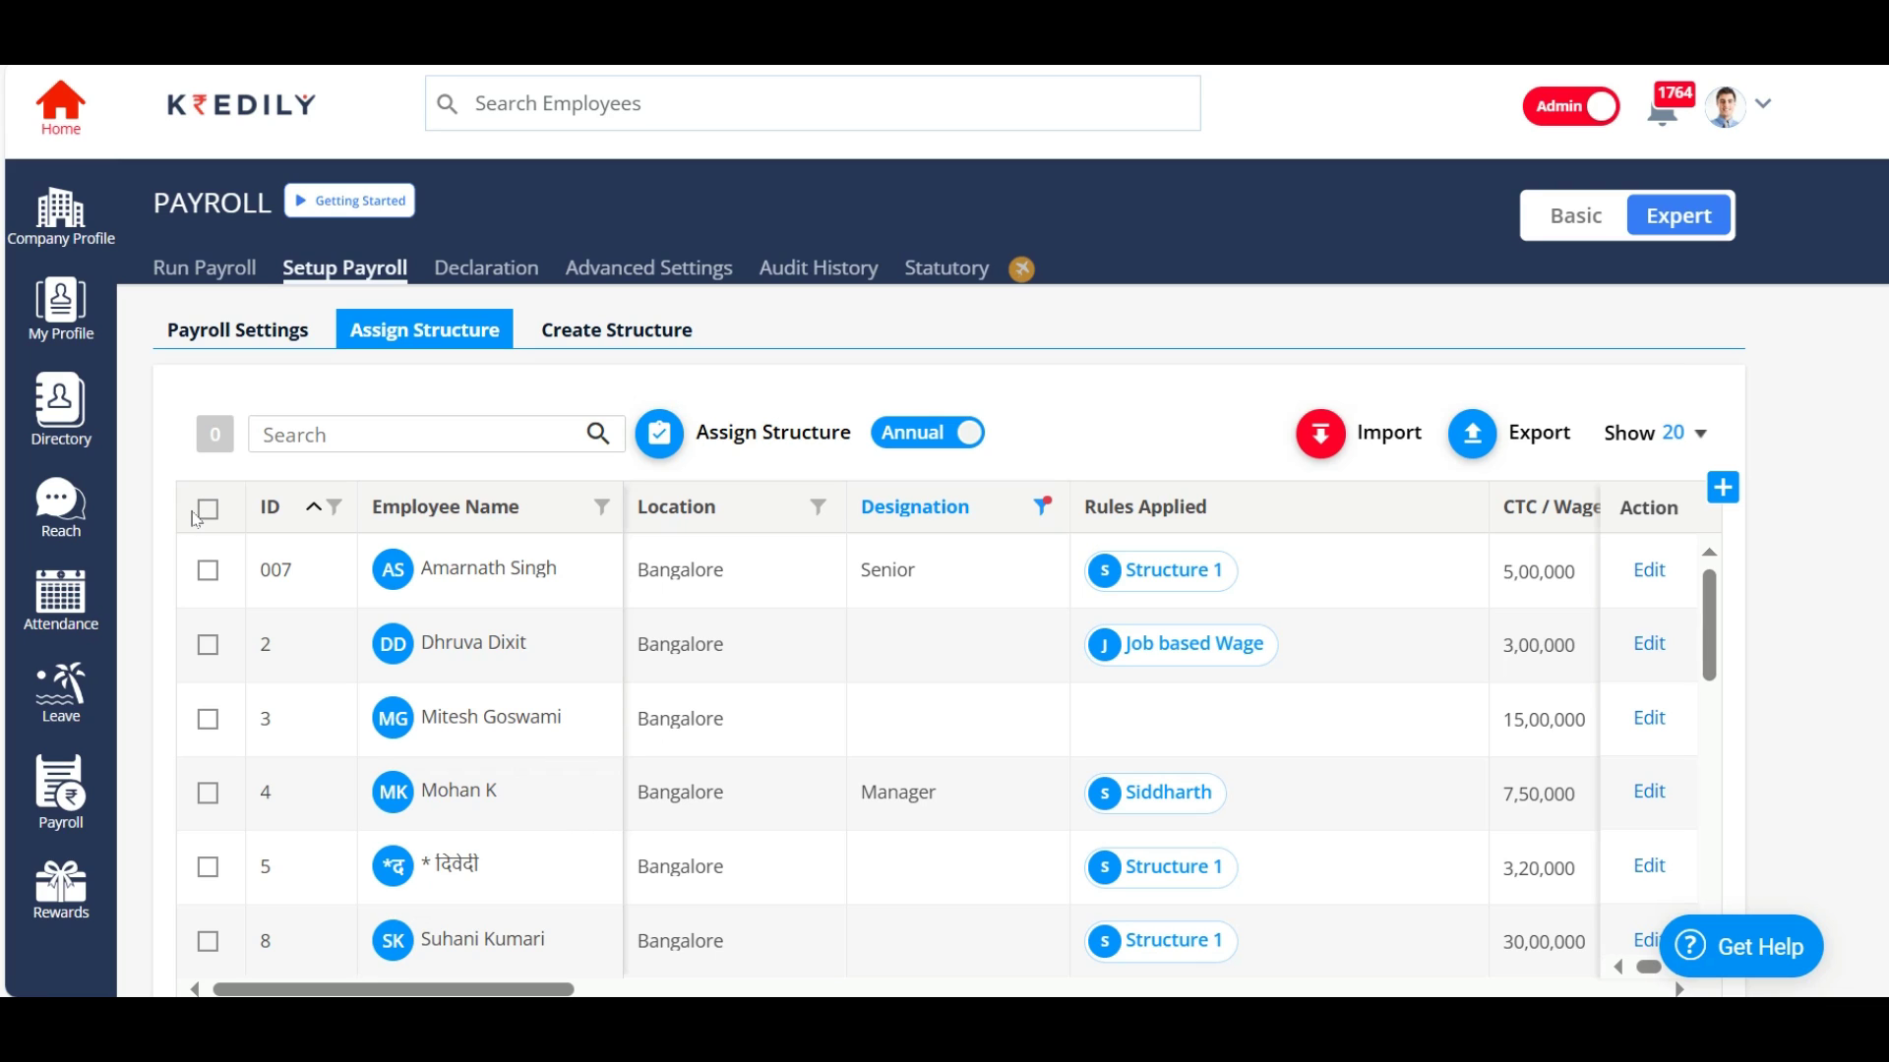
left_click(207, 572)
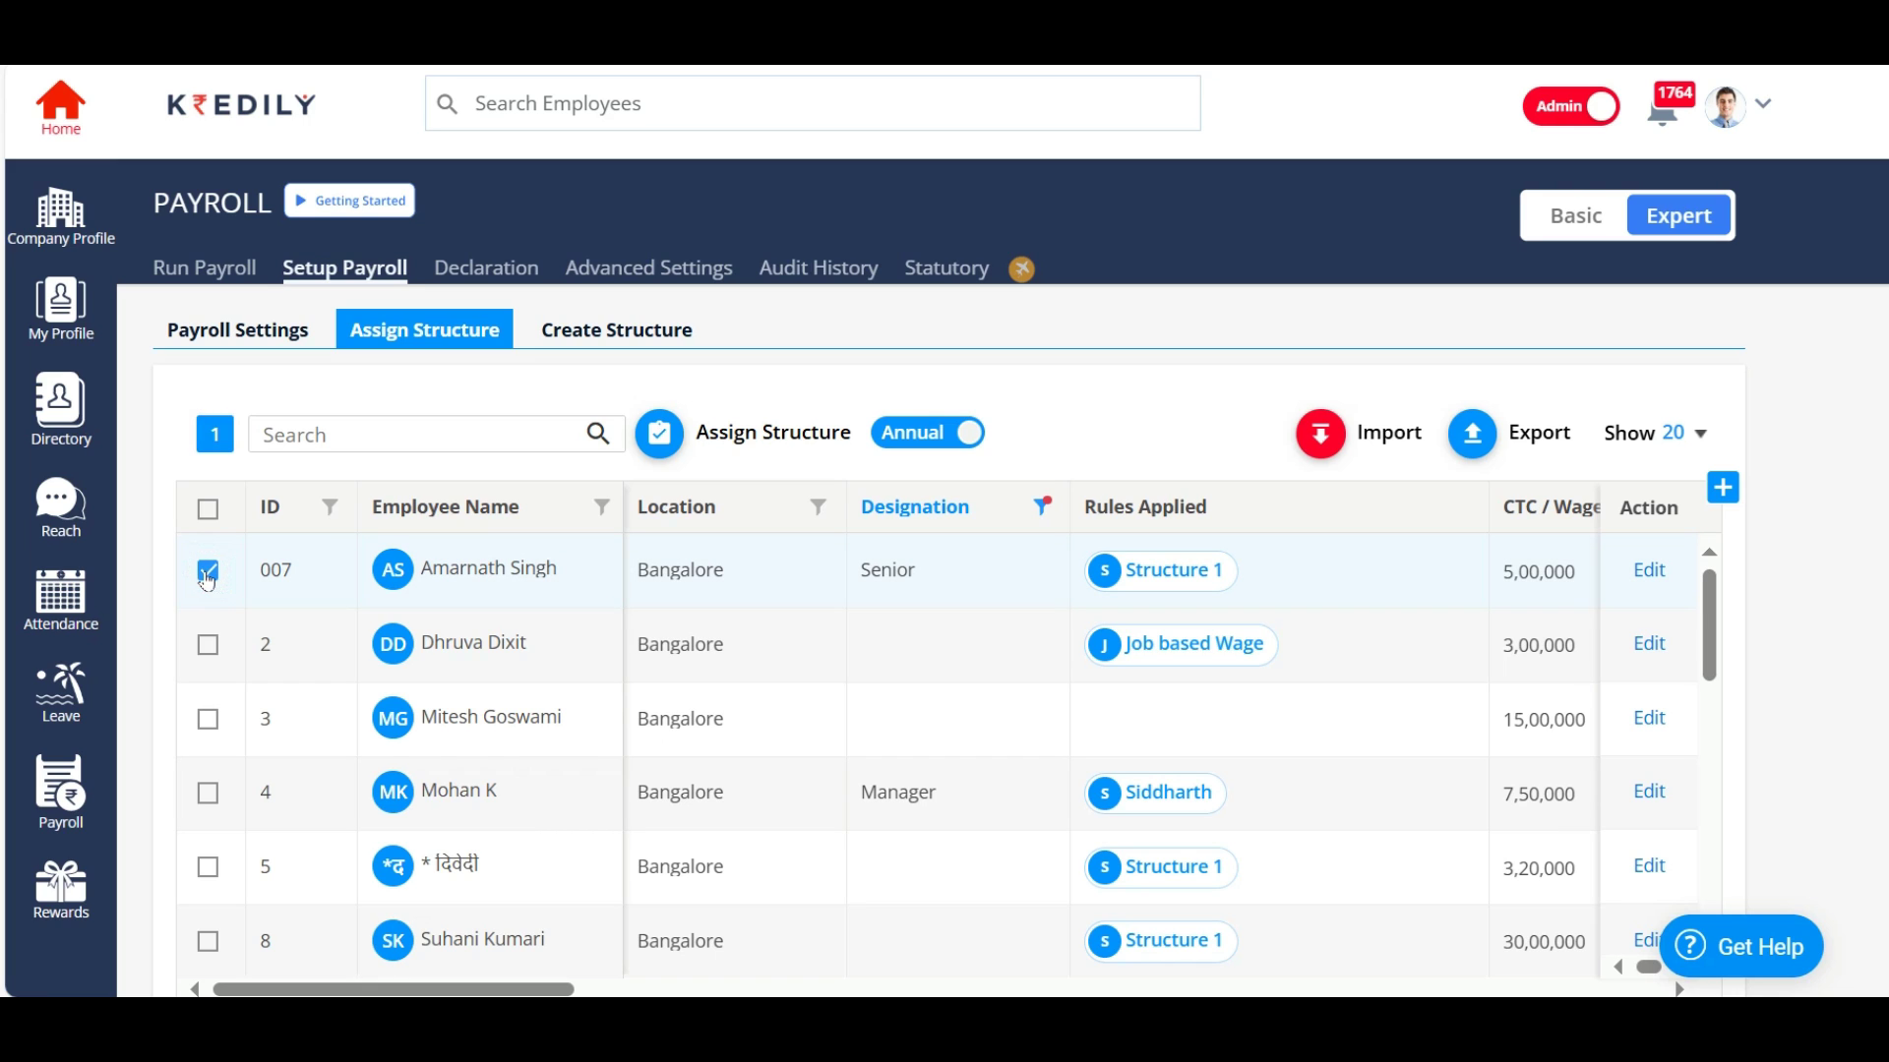
left_click(208, 797)
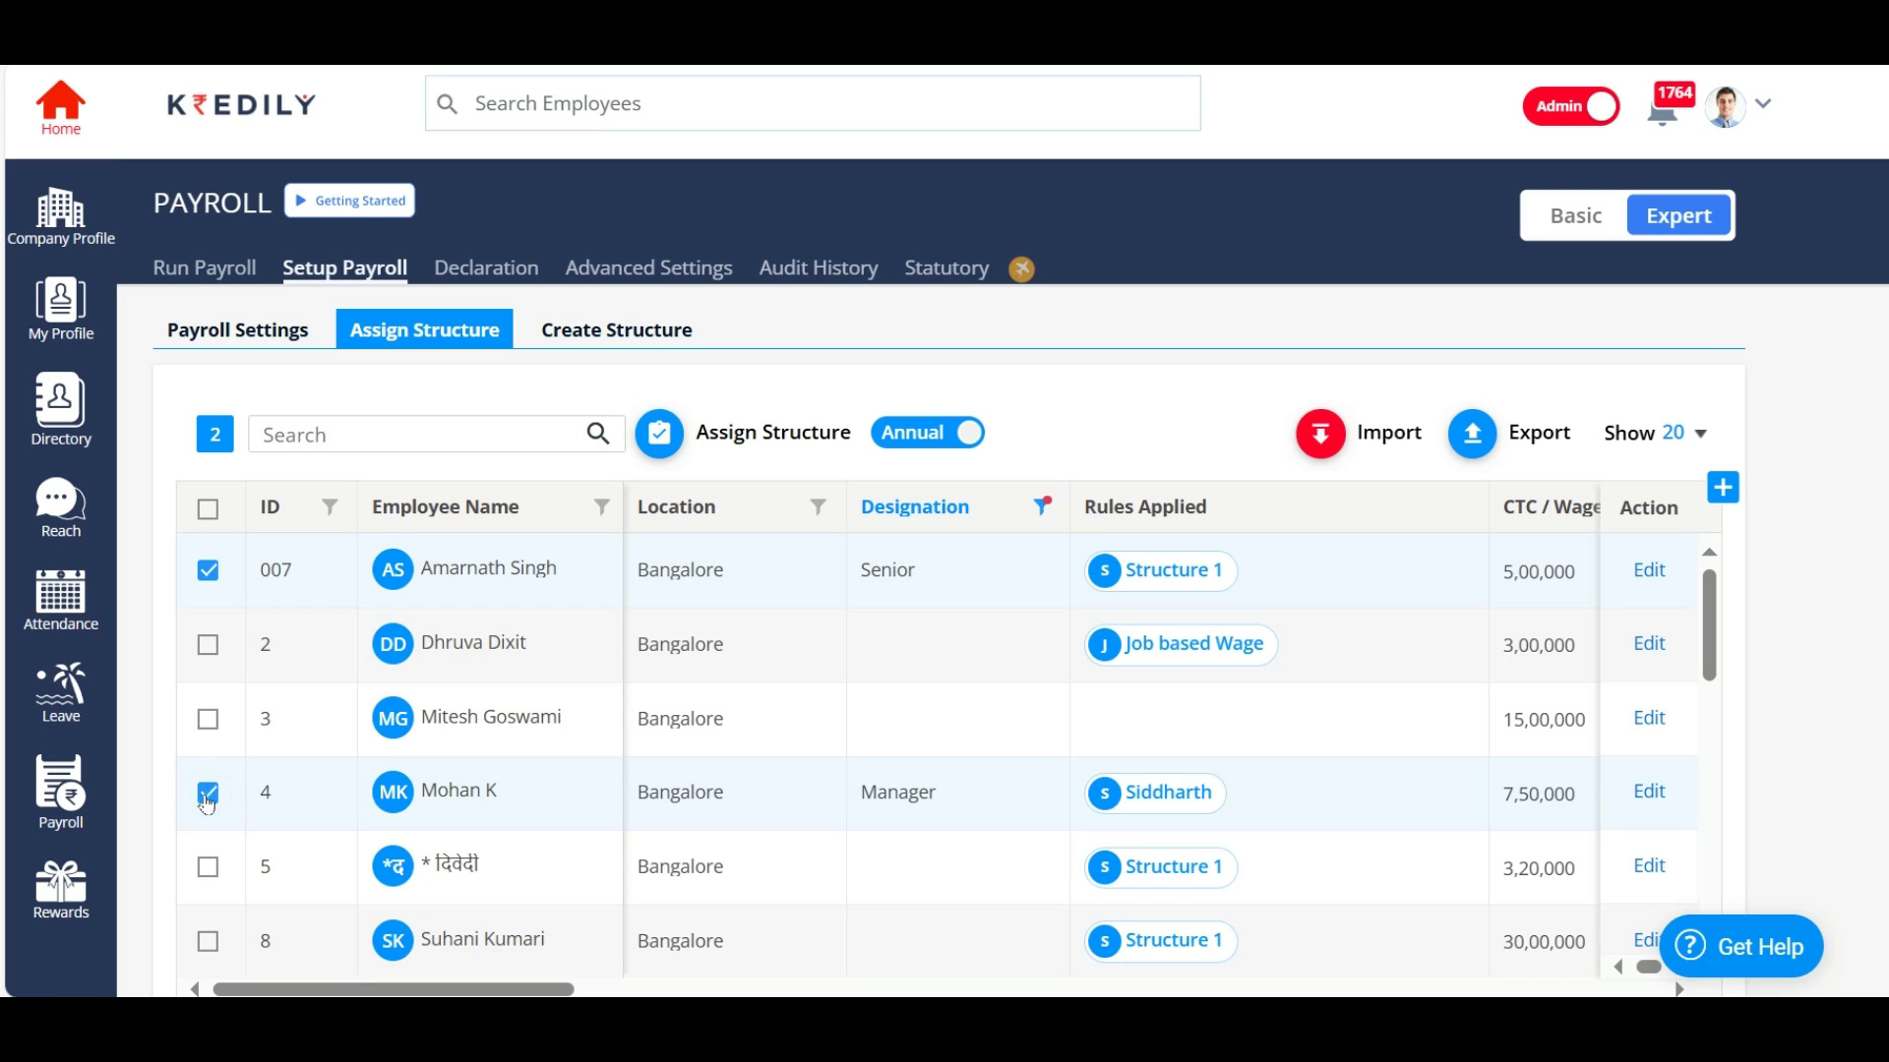
Step: Choose New Salary 2024 as the structure for the two selected employees
left_click(658, 444)
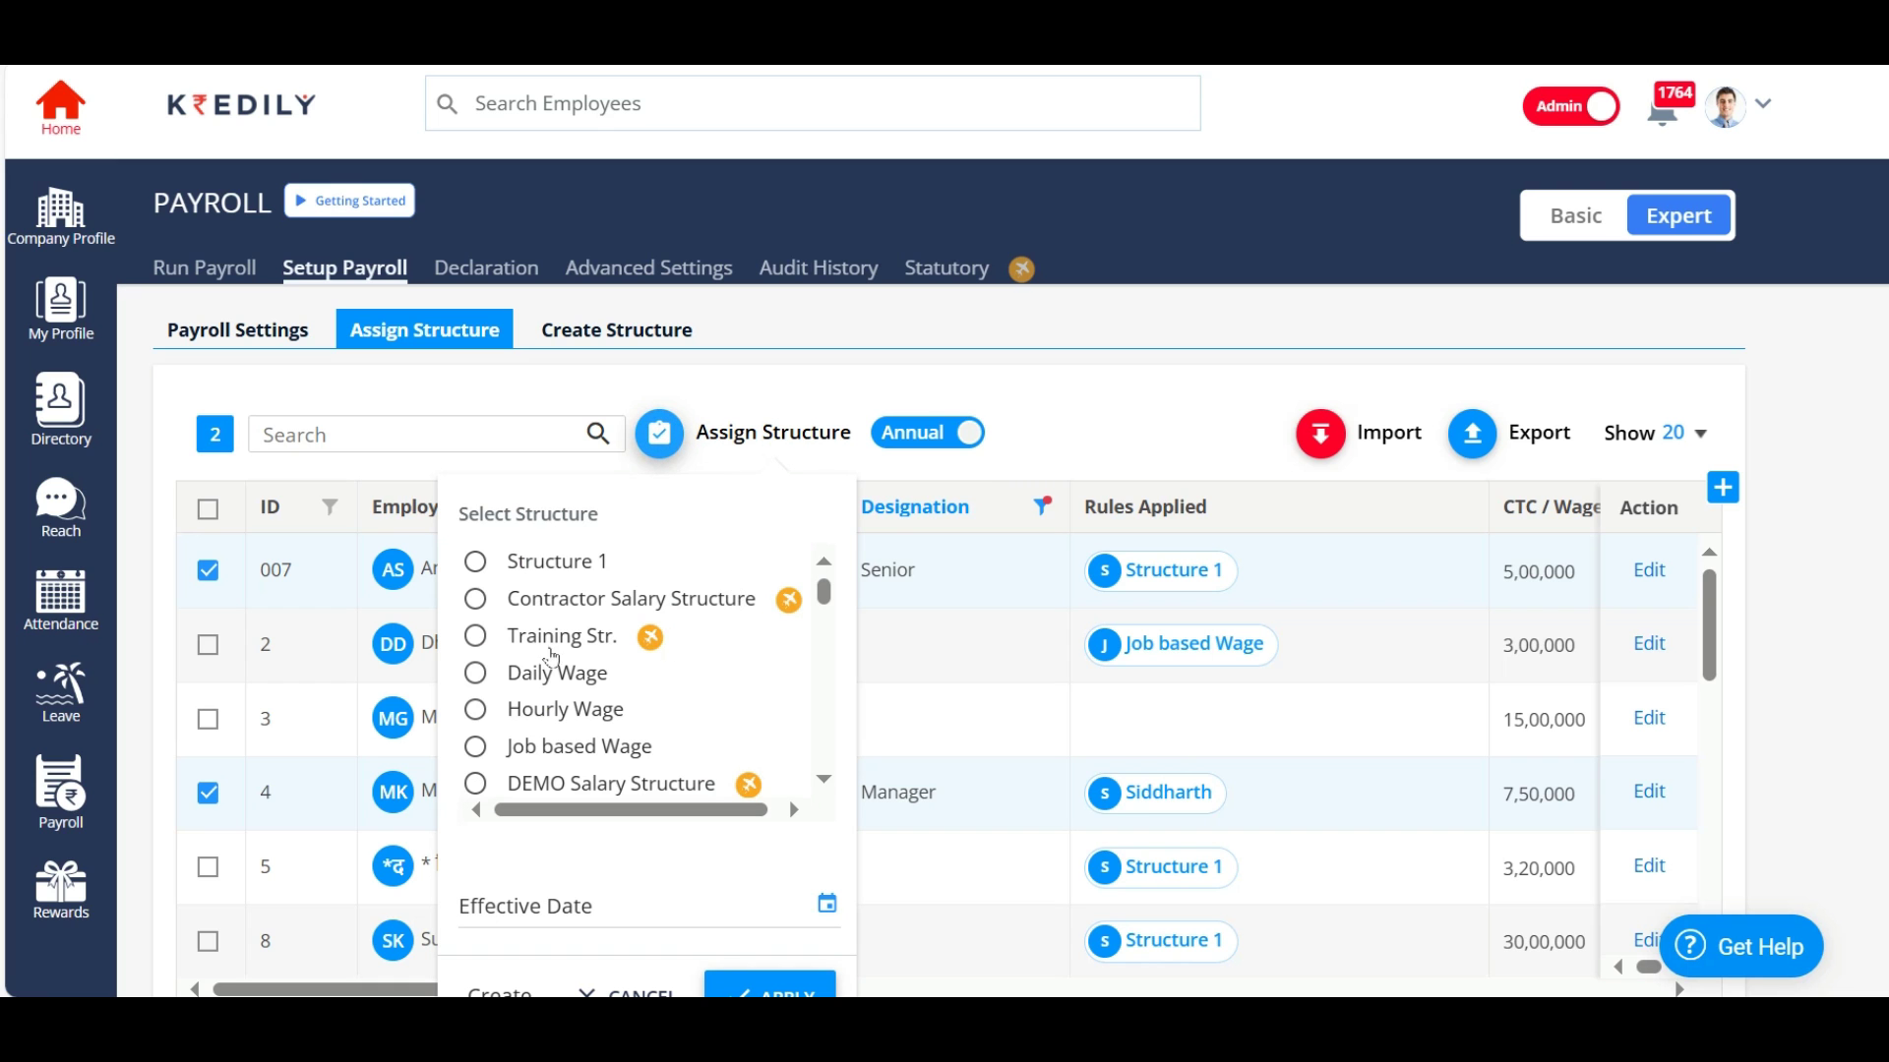
scroll(542, 657, "down", 3)
scroll(542, 657, "down", 5)
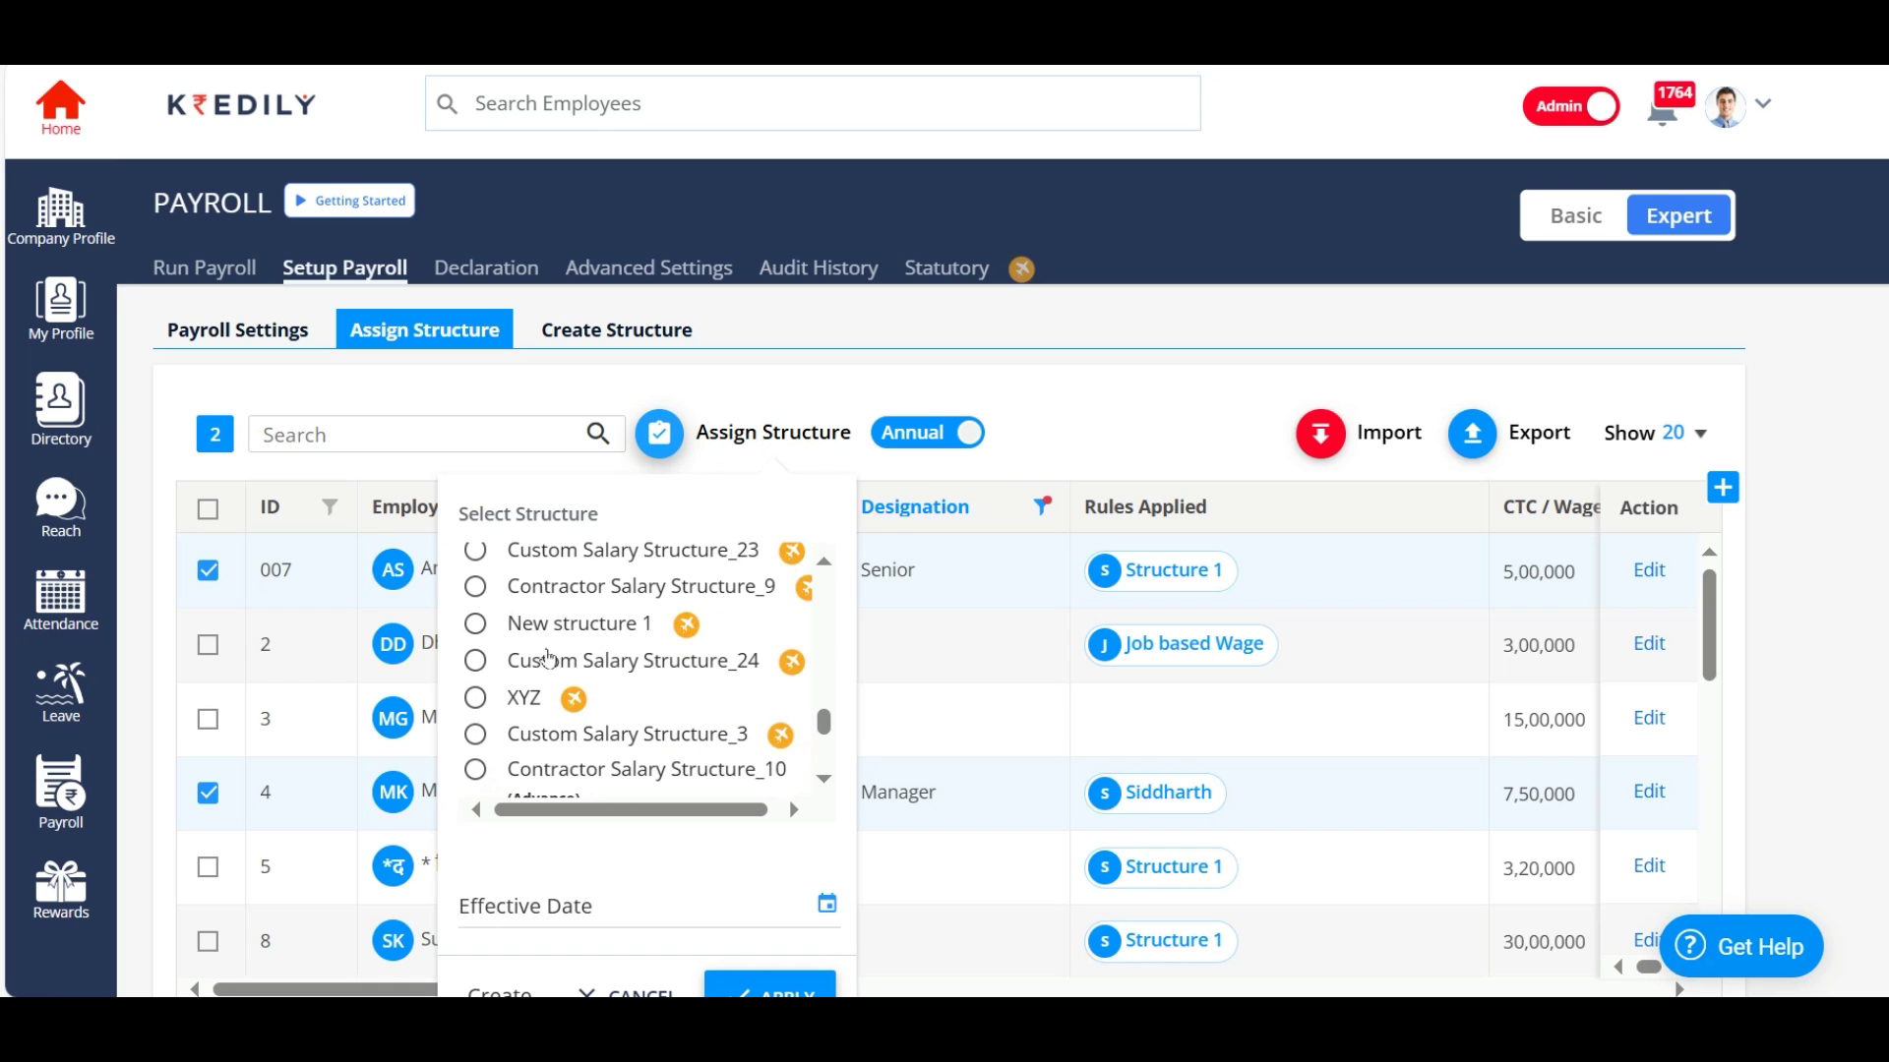
scroll(548, 657, "down", 3)
scroll(548, 657, "up", 3)
scroll(551, 659, "down", 4)
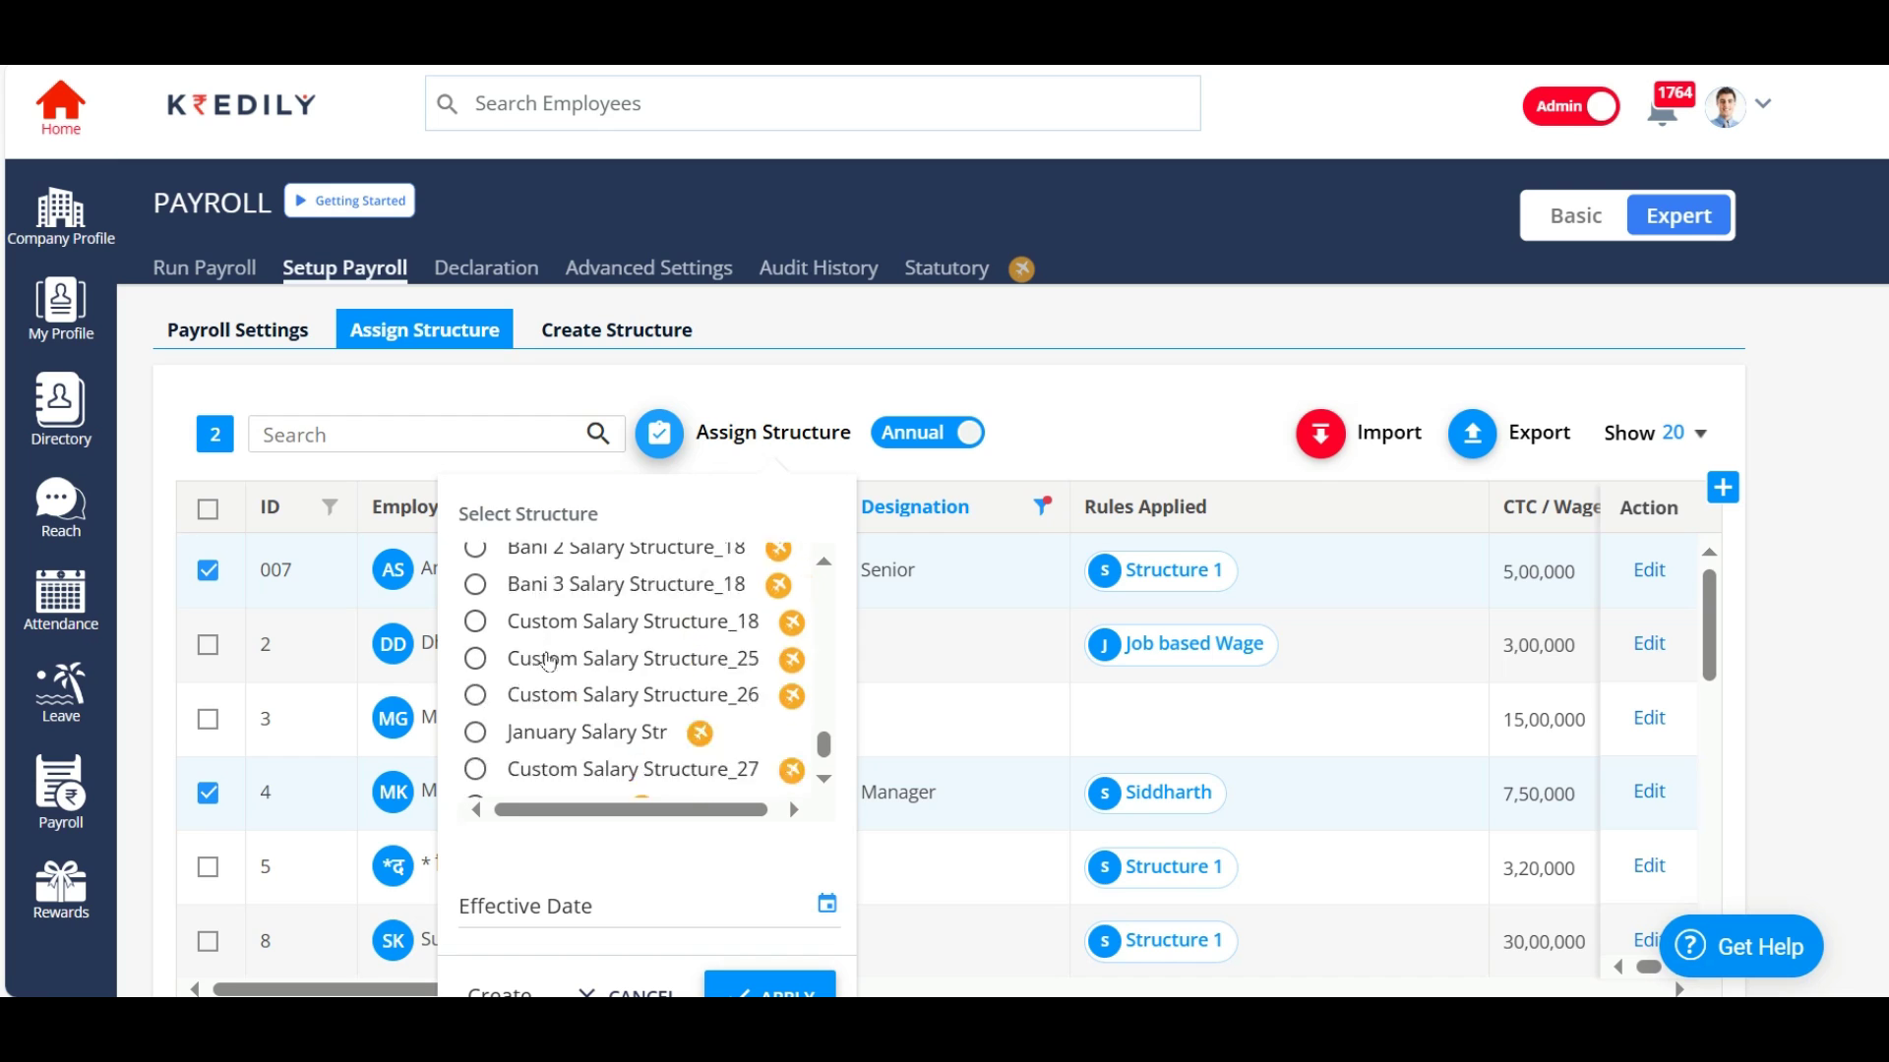
scroll(554, 660, "down", 3)
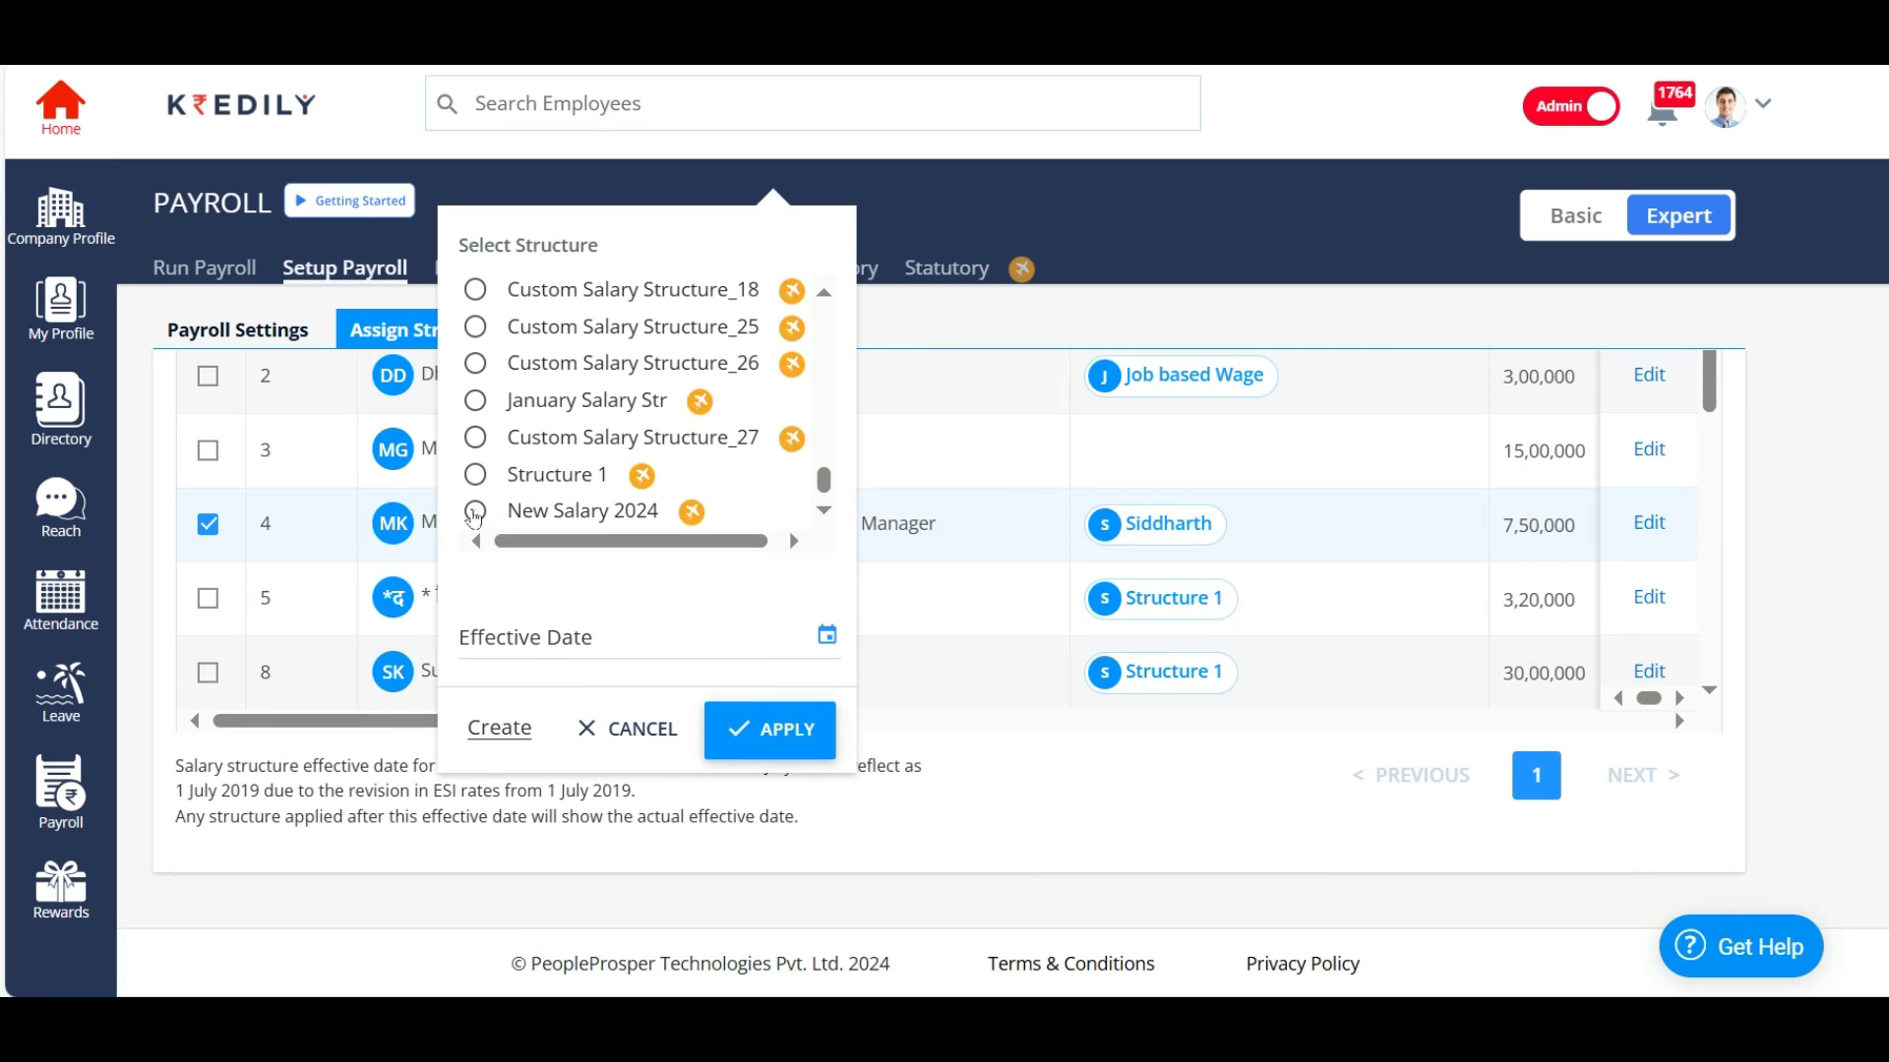
left_click(476, 510)
Step: Set the effective date to 01/07/2024 and apply the assignment
left_click(571, 638)
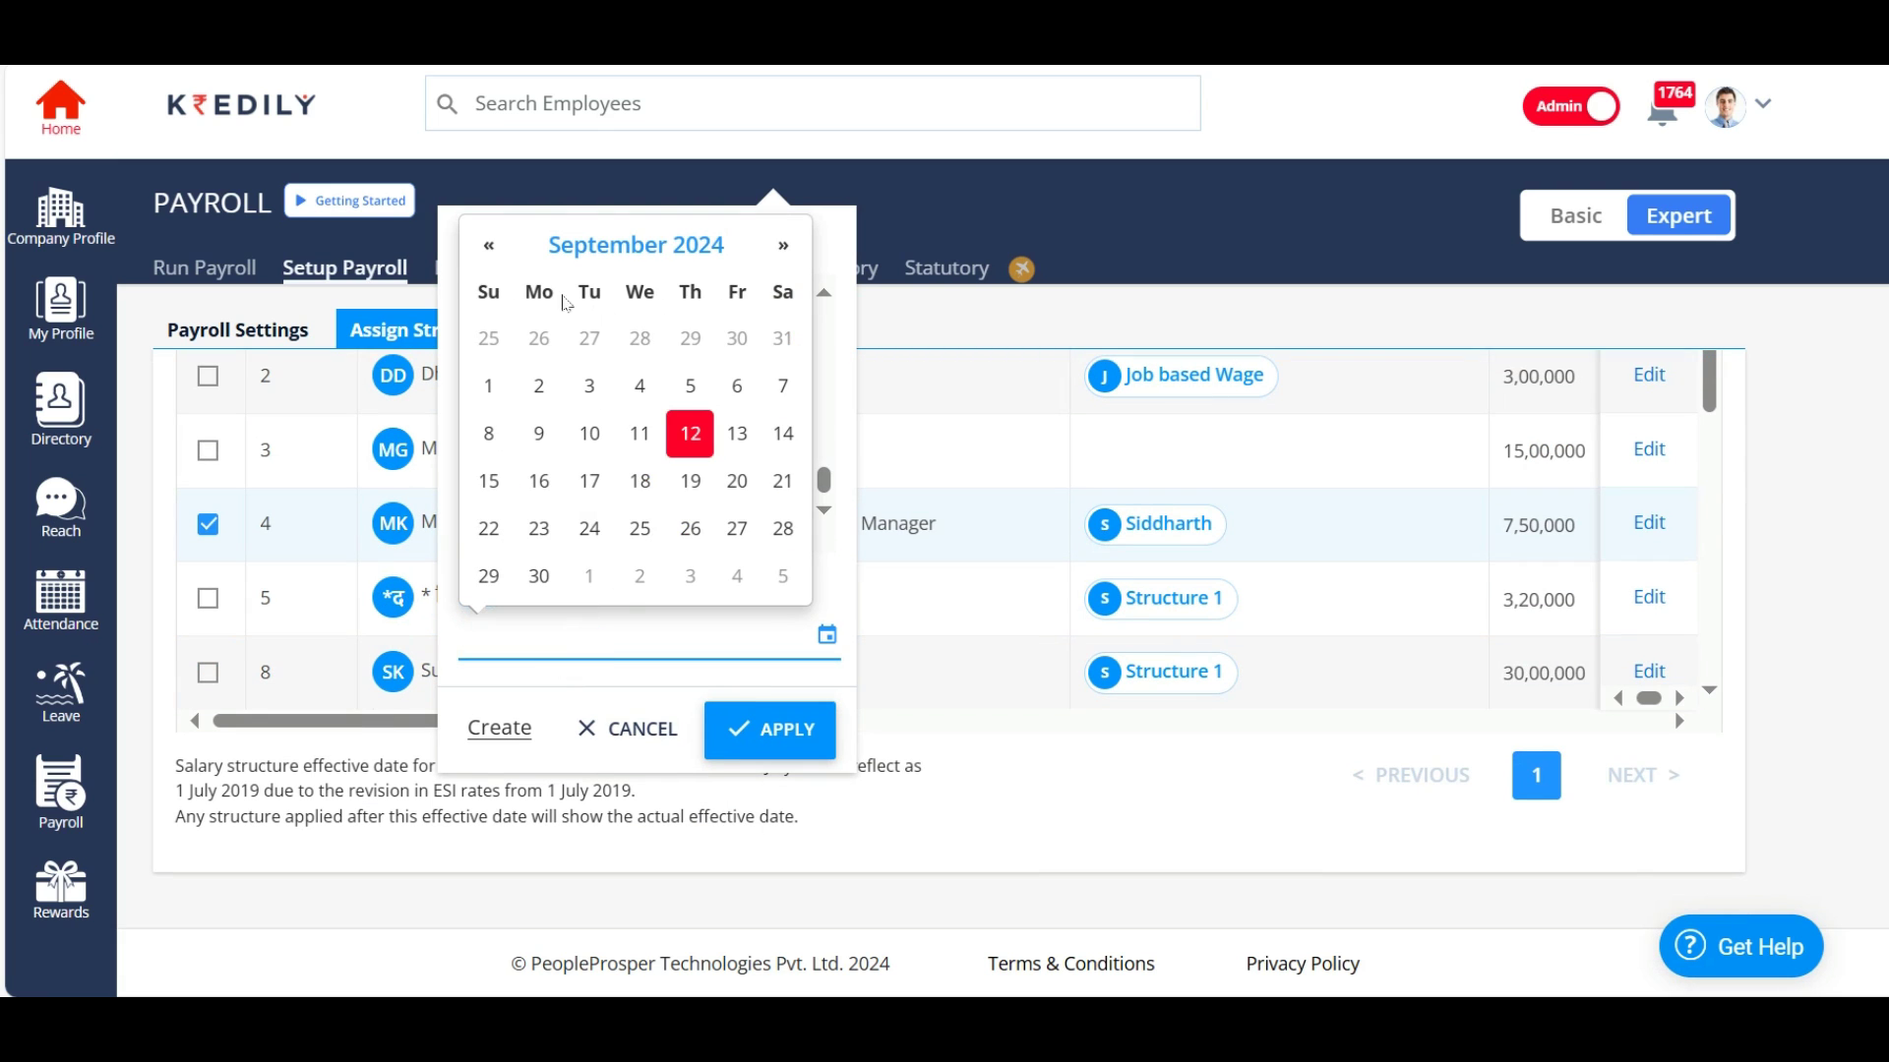
left_click(488, 246)
left_click(488, 246)
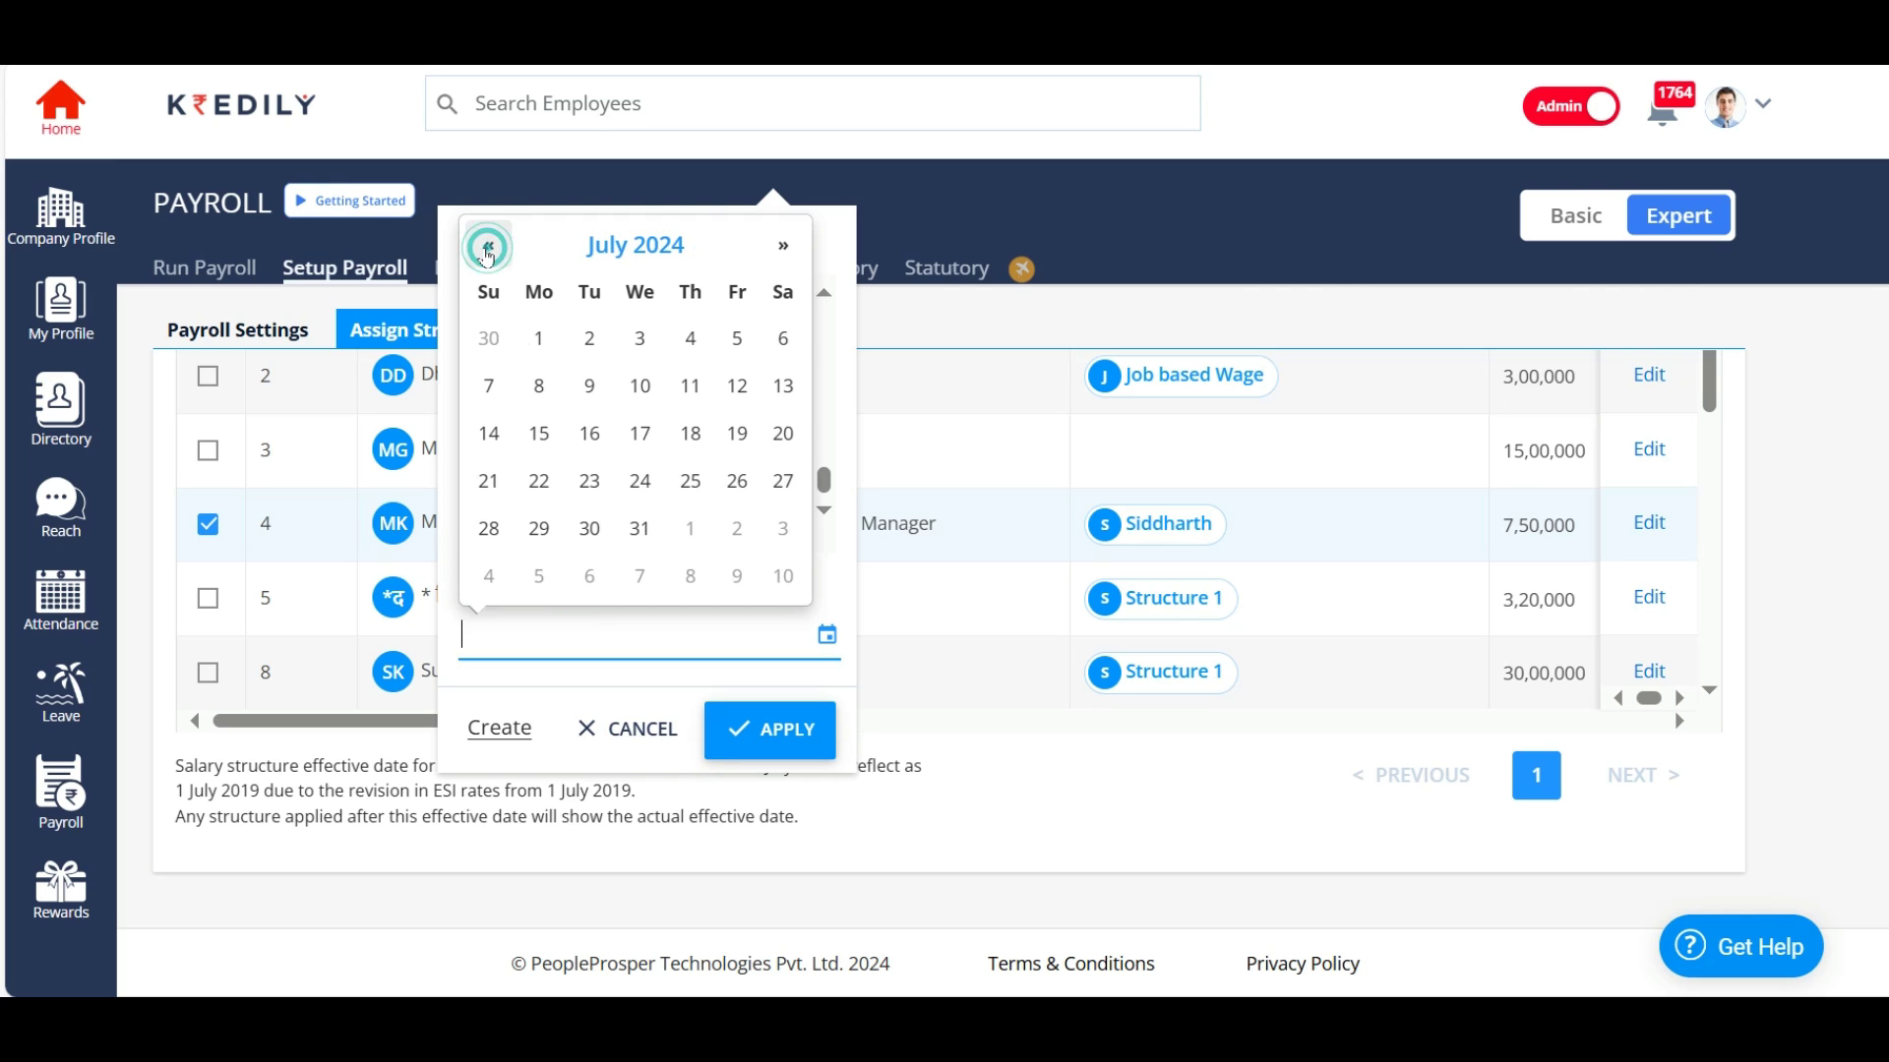
left_click(539, 338)
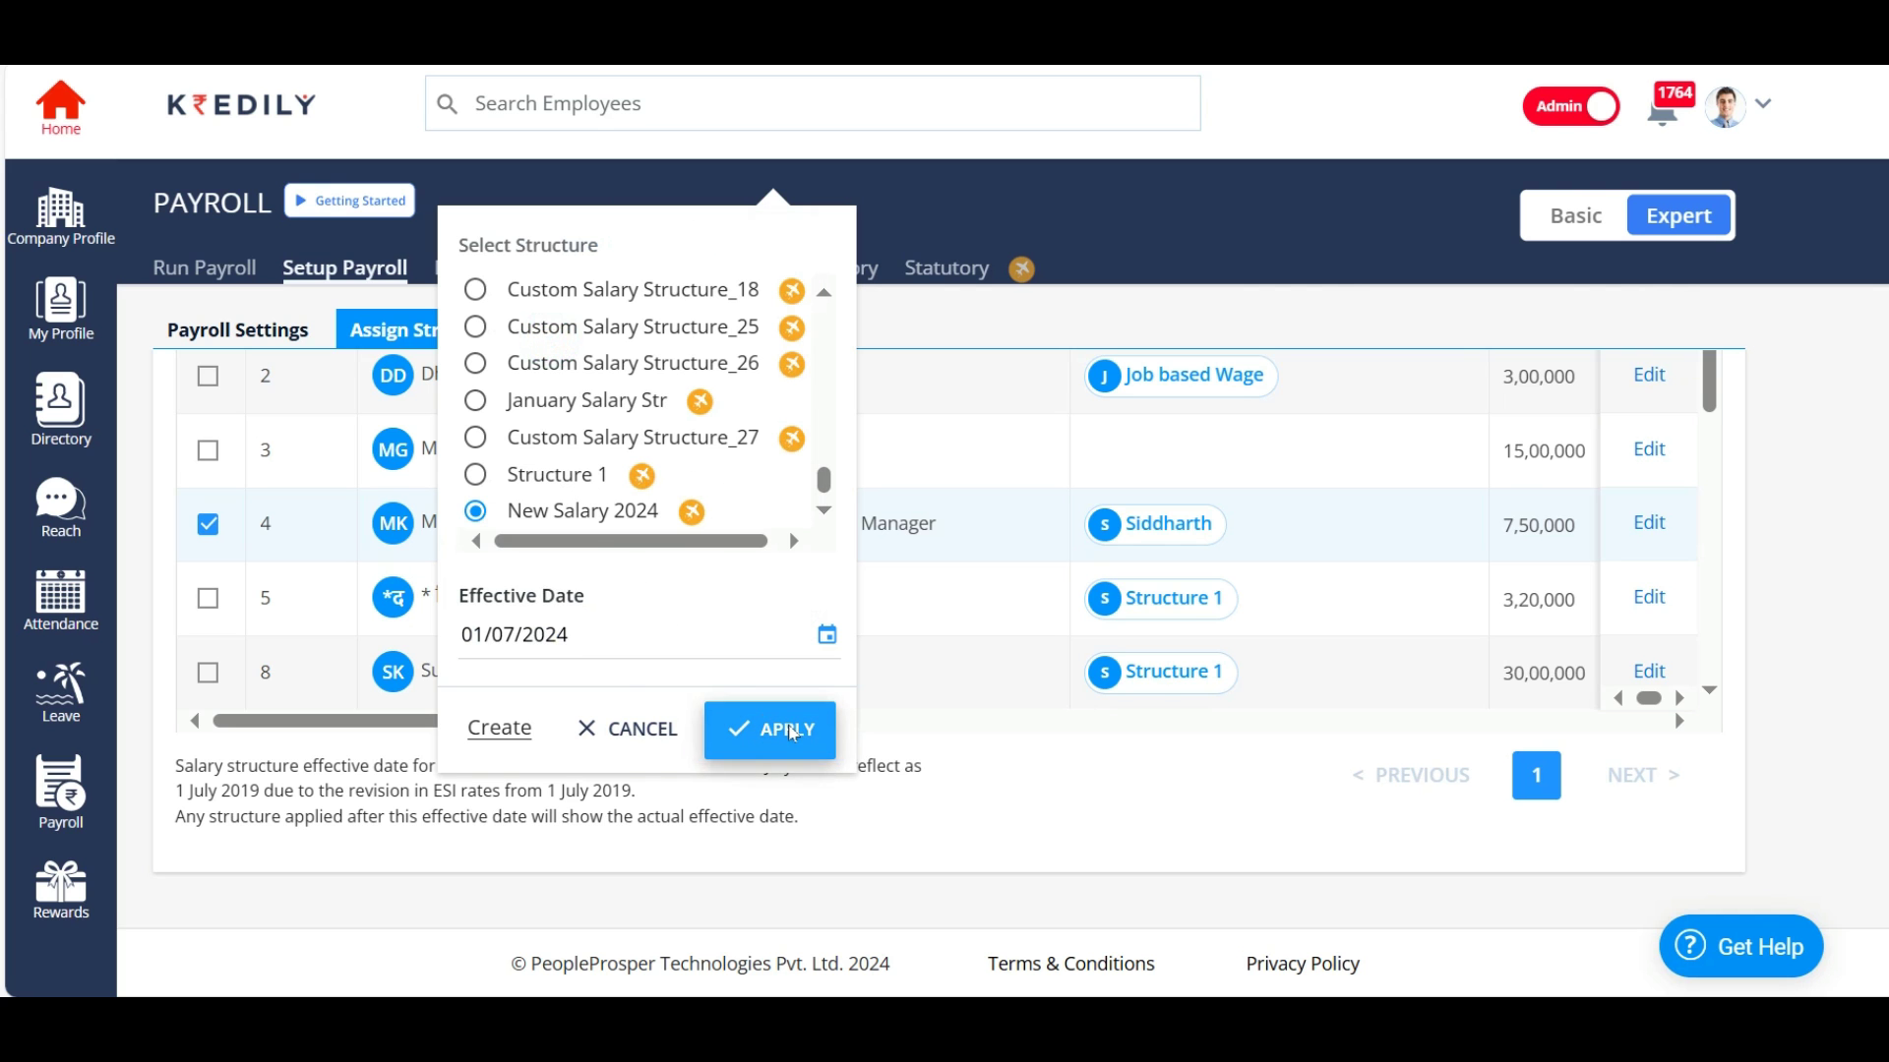